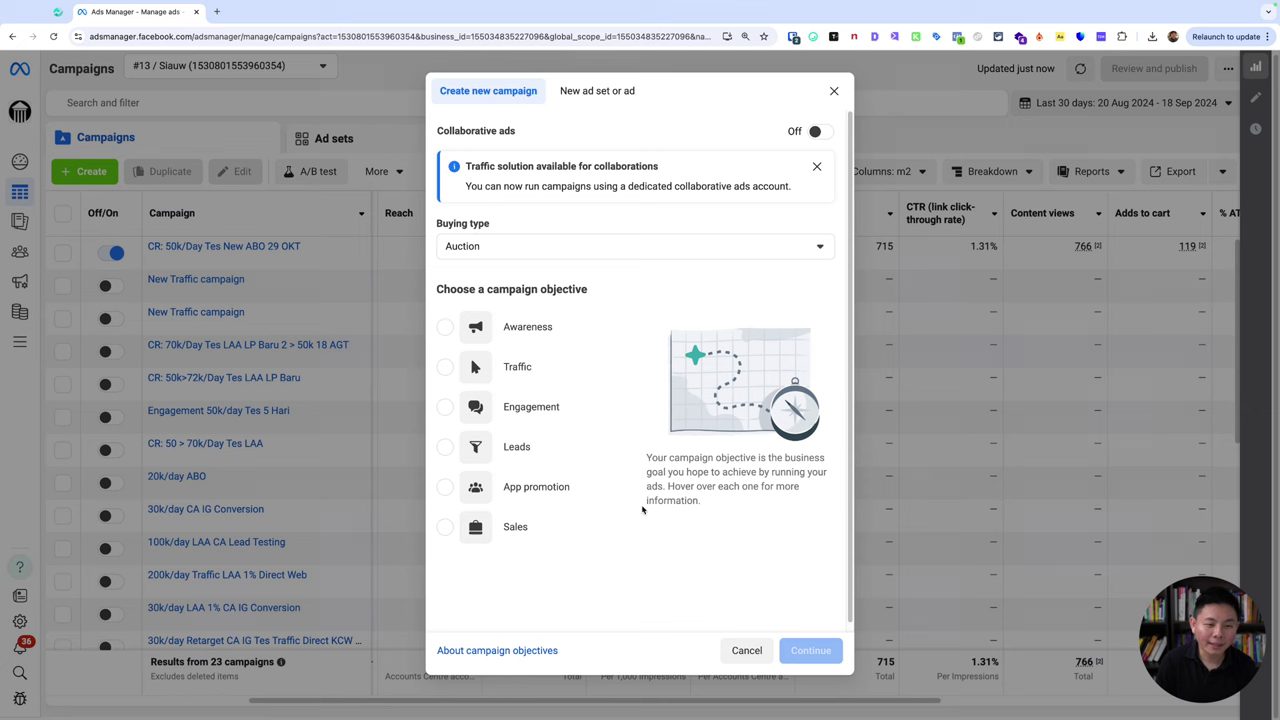
Create a new campaign with the Traffic objective using the manual traffic campaign setup.
{"action": "left_click", "coordinate": [564, 372]}
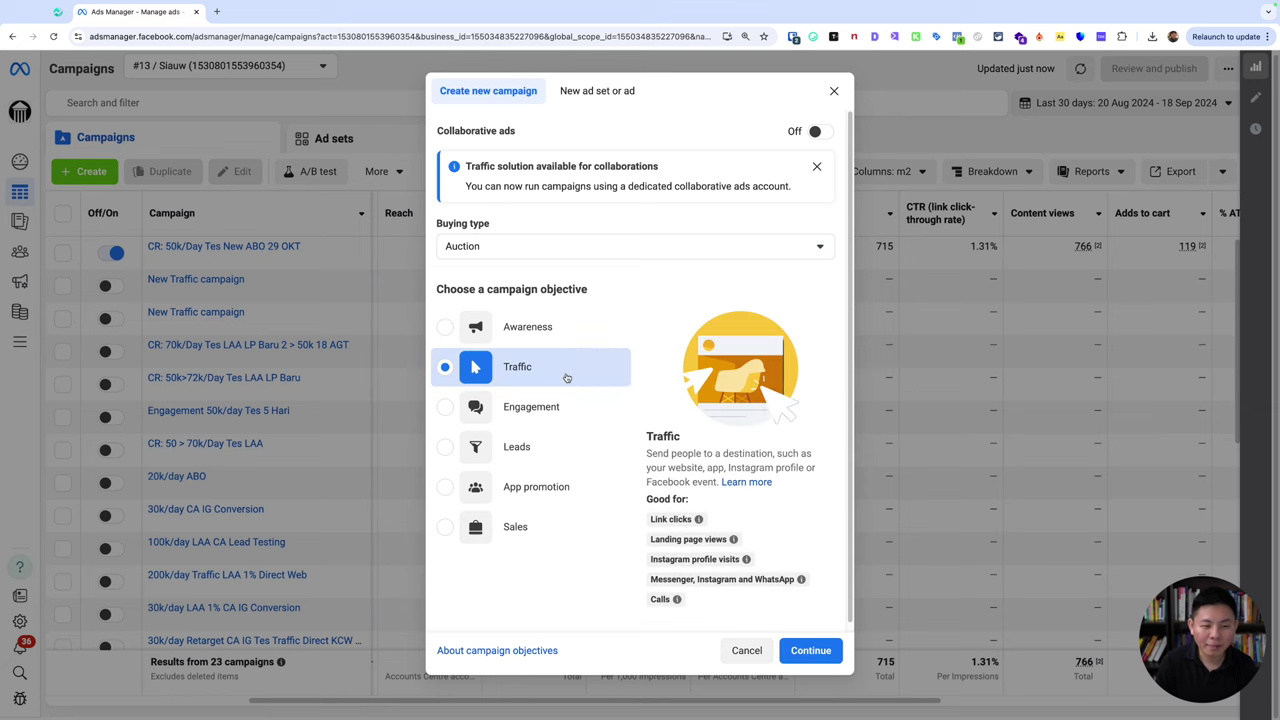
{"action": "left_click", "coordinate": [830, 646]}
{"action": "left_click", "coordinate": [648, 410]}
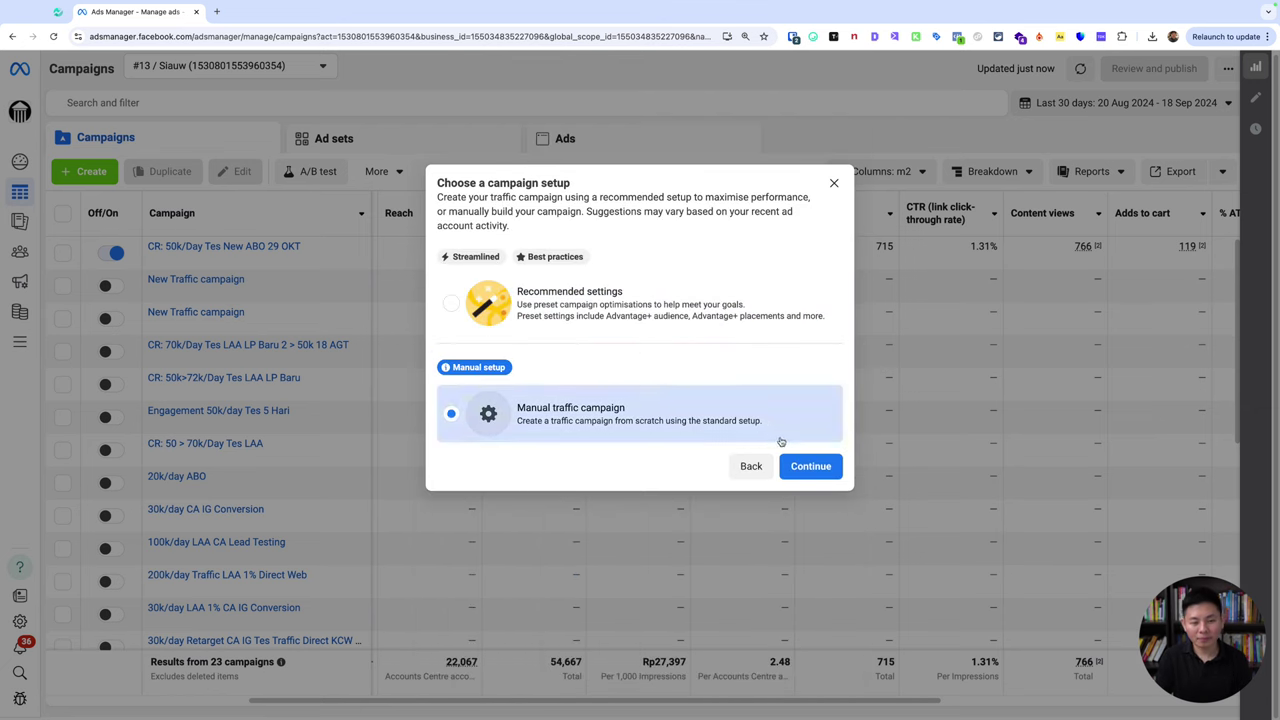
{"action": "left_click", "coordinate": [808, 466]}
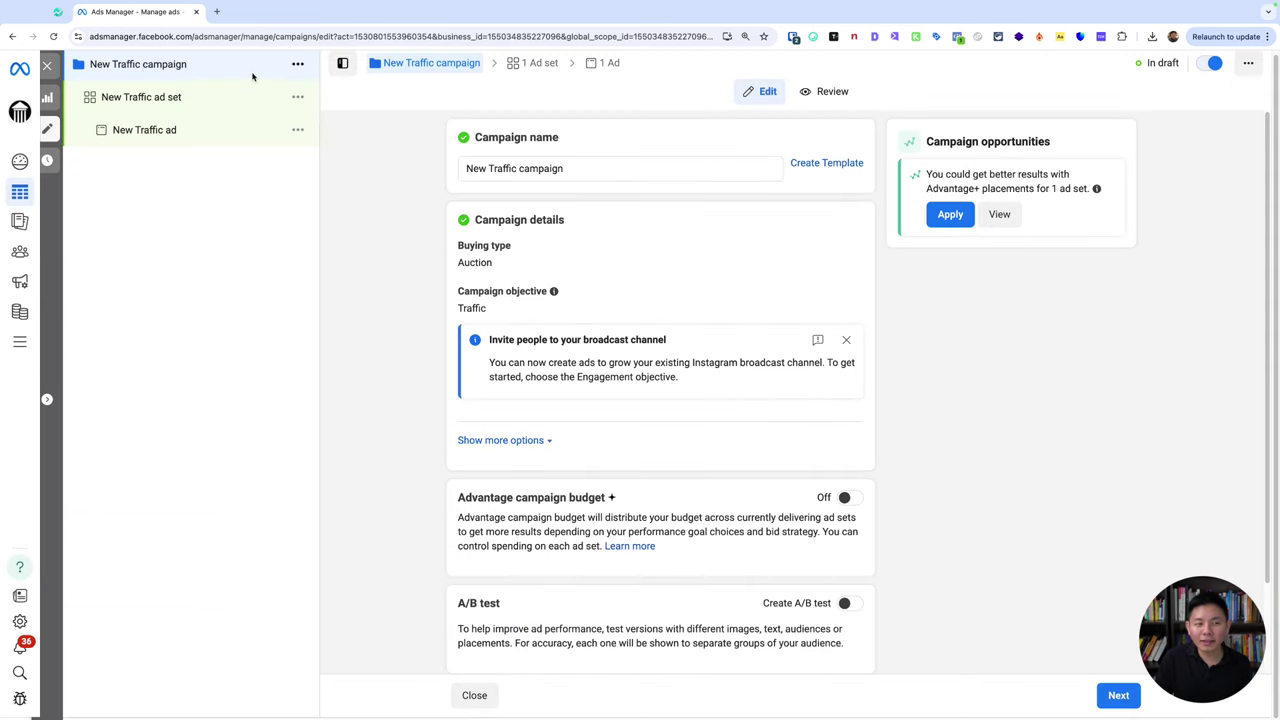
Circle the New Traffic campaign and New Traffic ad set entries in red with the screen annotation pen and clear the marks.
{"action": "key", "text": "ctrl+shift+d"}
{"action": "mouse_move", "coordinate": [118, 84]}
{"action": "left_mouse_down"}
{"action": "mouse_move", "coordinate": [200, 70]}
{"action": "mouse_move", "coordinate": [73, 45]}
{"action": "mouse_move", "coordinate": [68, 80]}
{"action": "mouse_move", "coordinate": [130, 80]}
{"action": "mouse_move", "coordinate": [93, 111]}
{"action": "mouse_move", "coordinate": [206, 95]}
{"action": "mouse_move", "coordinate": [132, 86]}
{"action": "left_mouse_up"}
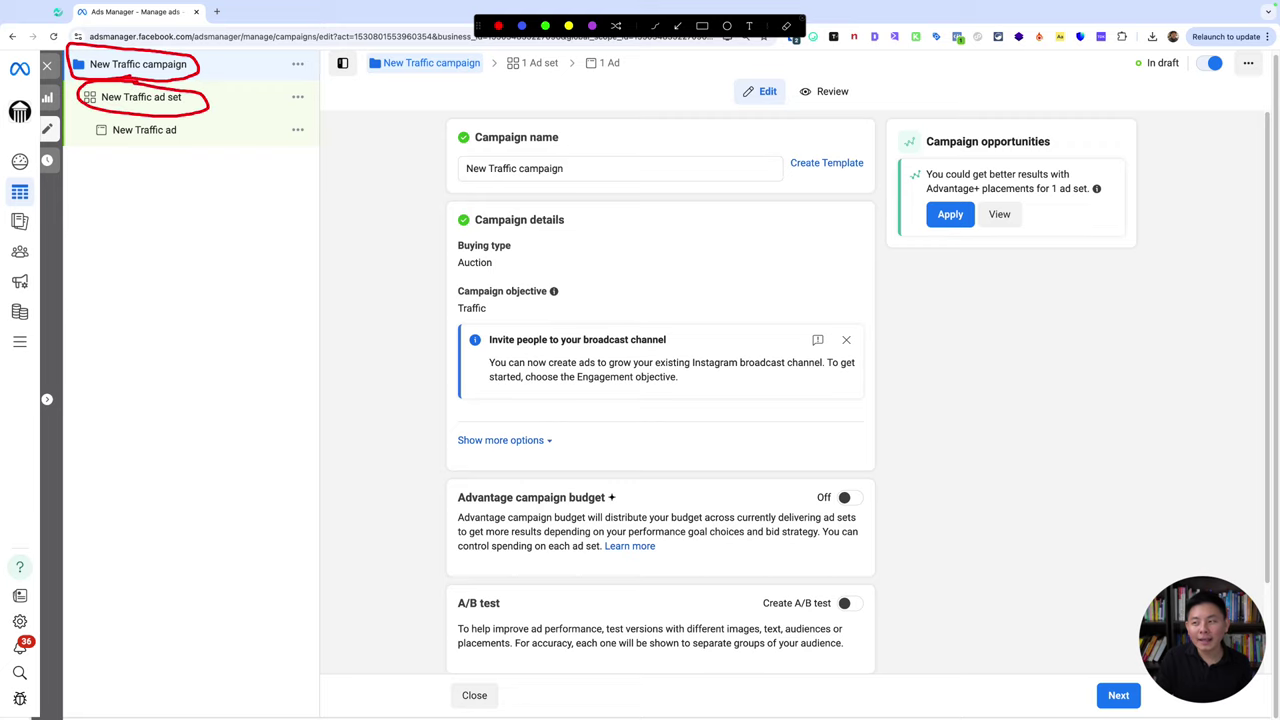
{"action": "key", "text": "ctrl+shift+d"}
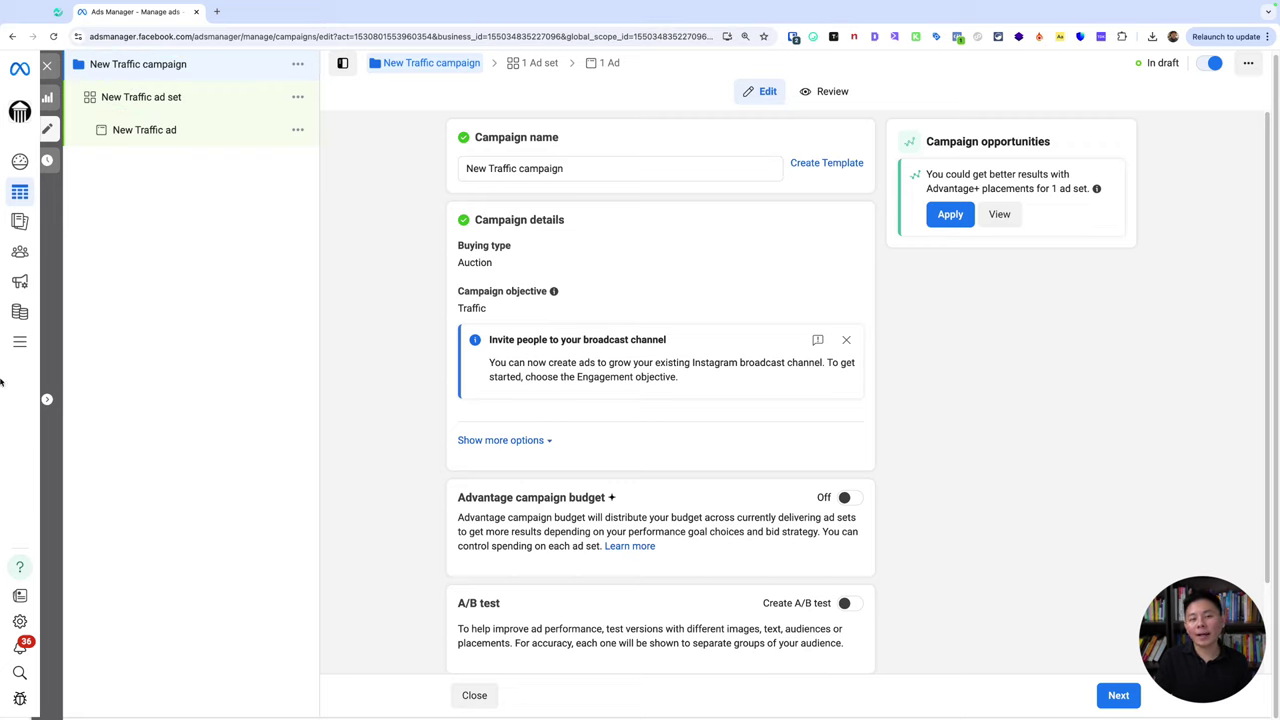
Enable Advantage campaign budget for the New Traffic campaign and set its daily budget to Rp100,000.
{"action": "scroll", "coordinate": [749, 317], "scroll_direction": "down", "scroll_amount": 2}
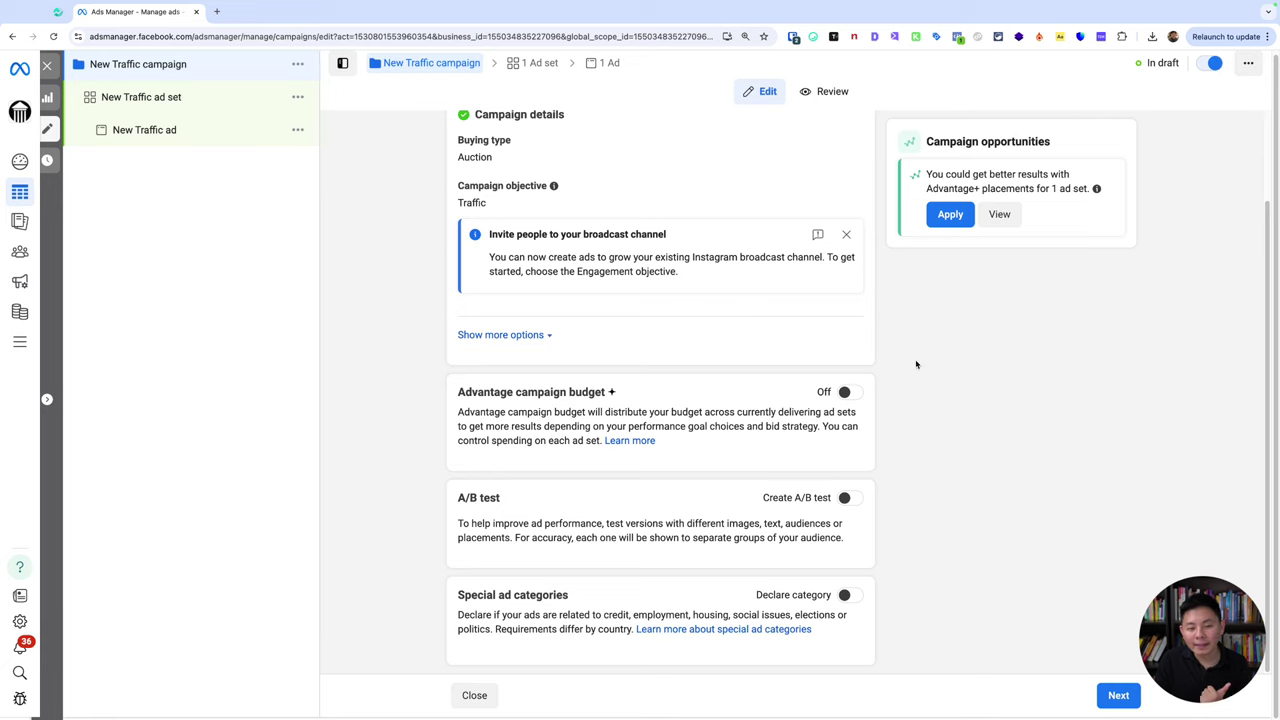
{"action": "scroll", "coordinate": [914, 364], "scroll_direction": "up", "scroll_amount": 2}
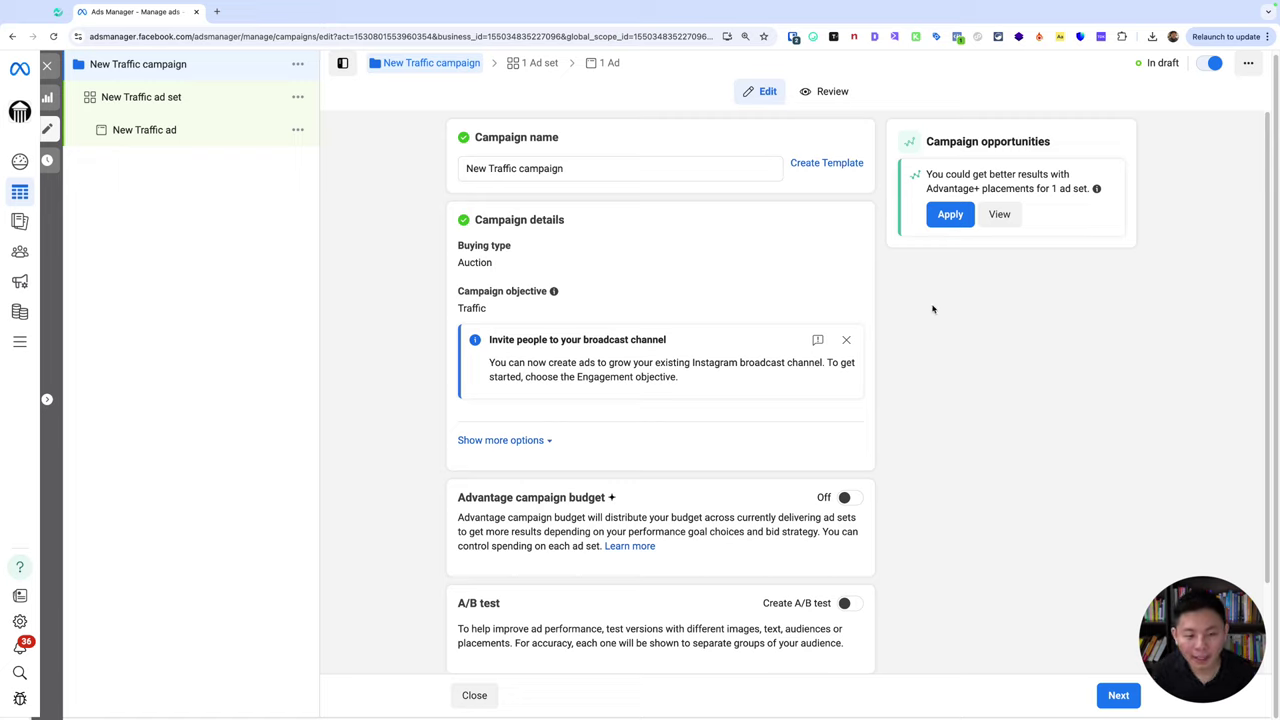
{"action": "scroll", "coordinate": [930, 313], "scroll_direction": "down", "scroll_amount": 2}
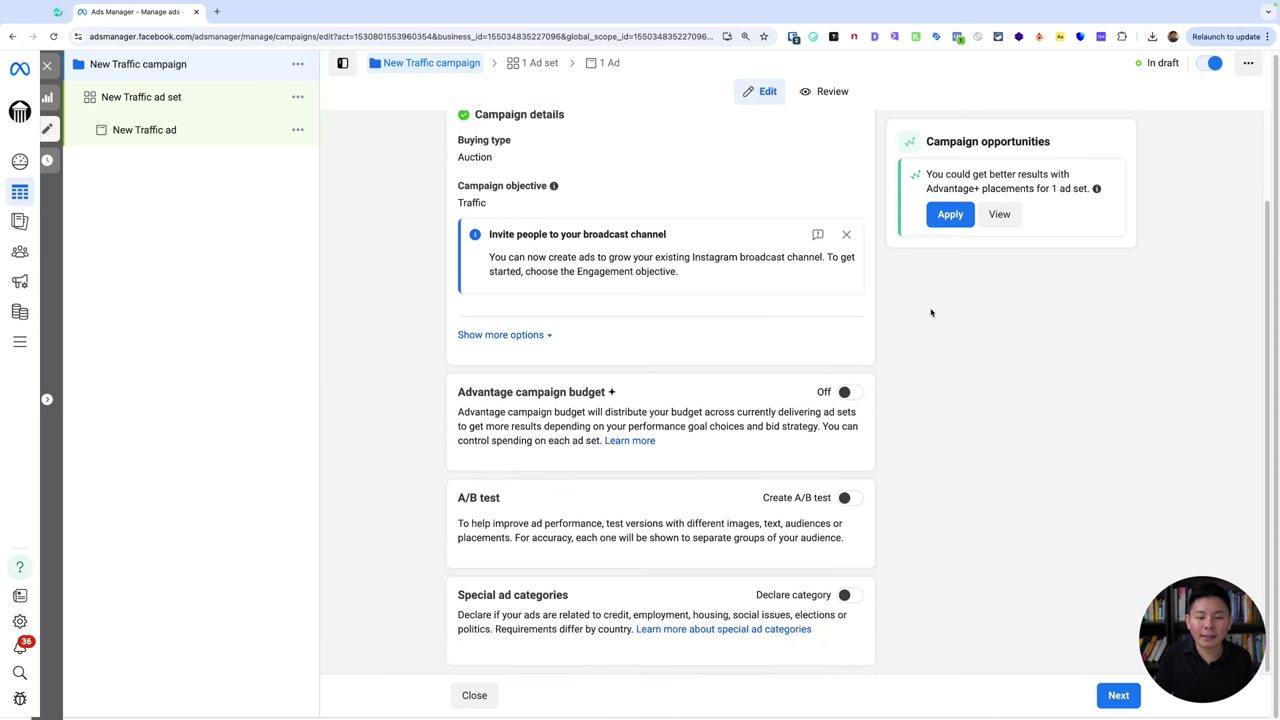
{"action": "left_click", "coordinate": [848, 392]}
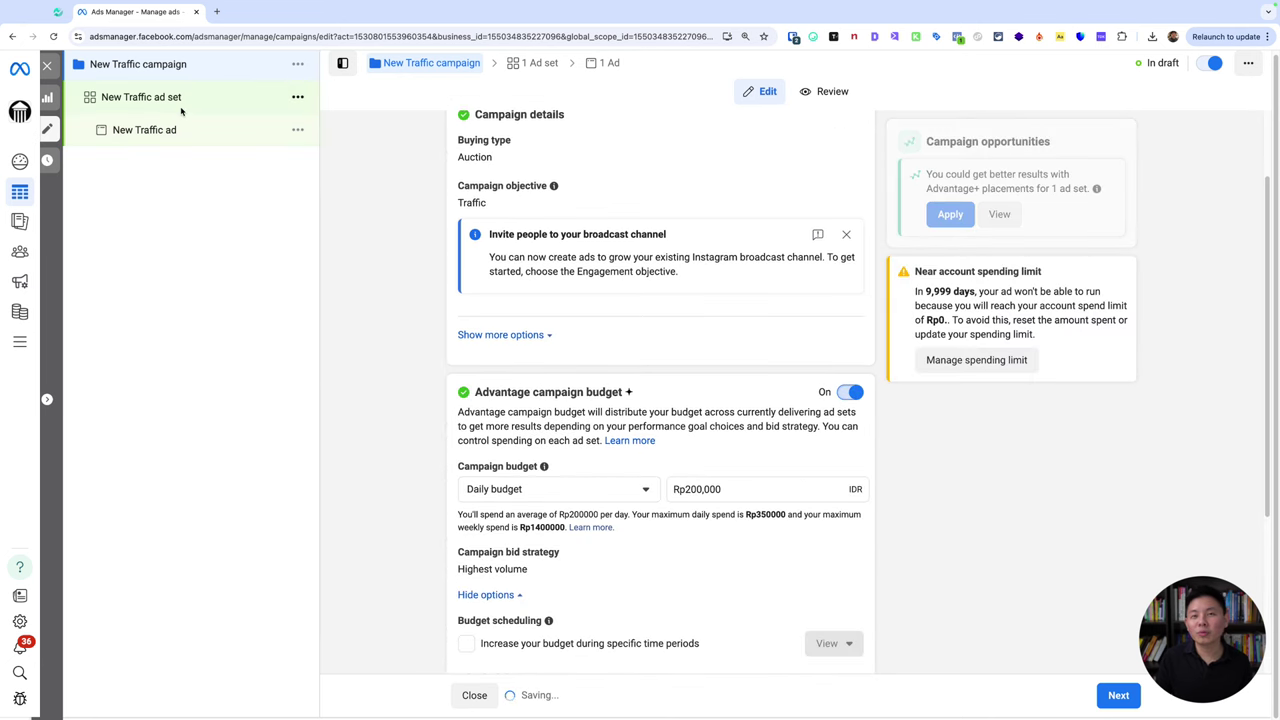
{"action": "left_click", "coordinate": [688, 489]}
{"action": "left_click", "coordinate": [688, 489]}
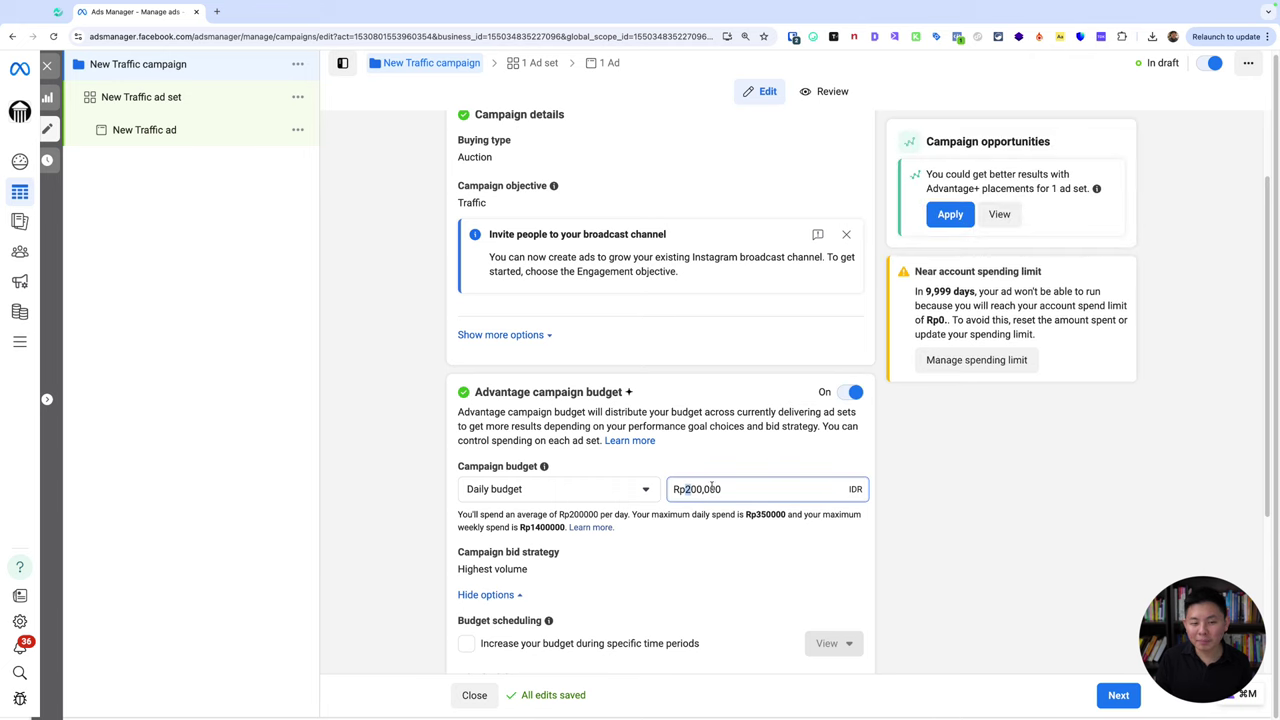
{"action": "key", "text": "Delete"}
{"action": "type", "text": "1"}
{"action": "left_click", "coordinate": [926, 470]}
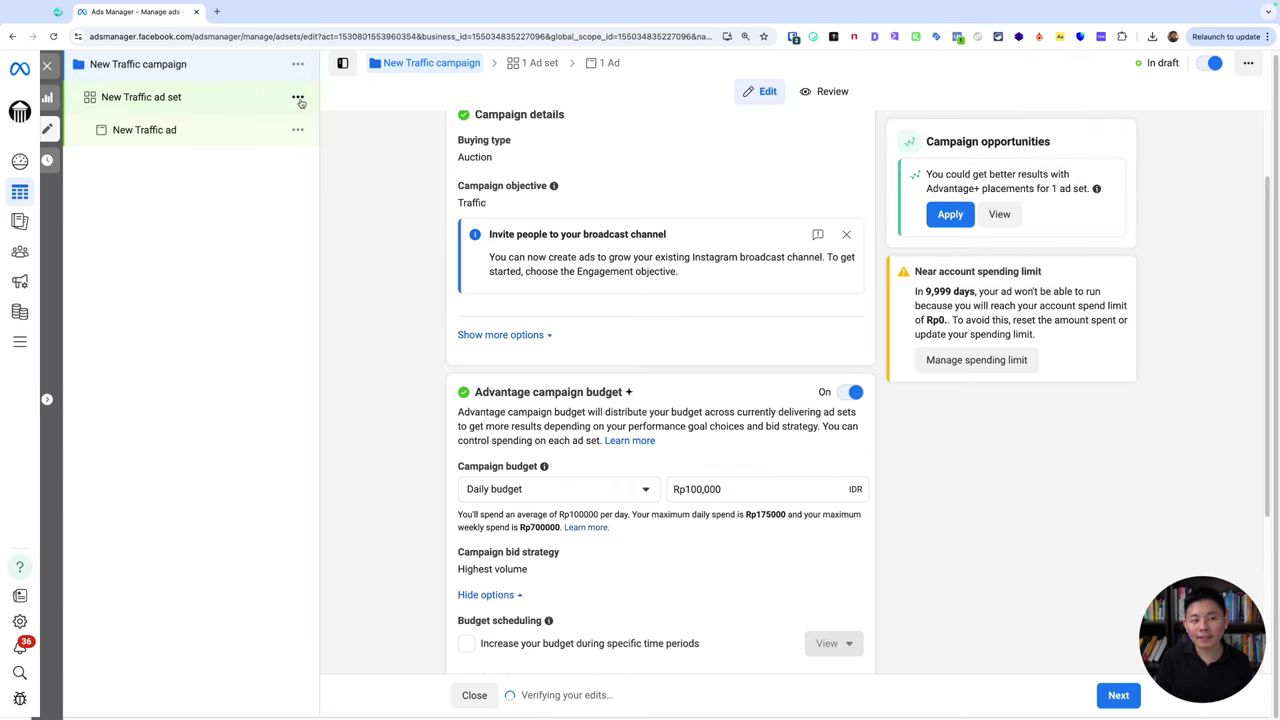
Duplicate the New Traffic ad set into the original campaign with 2 copies.
{"action": "left_click", "coordinate": [298, 97]}
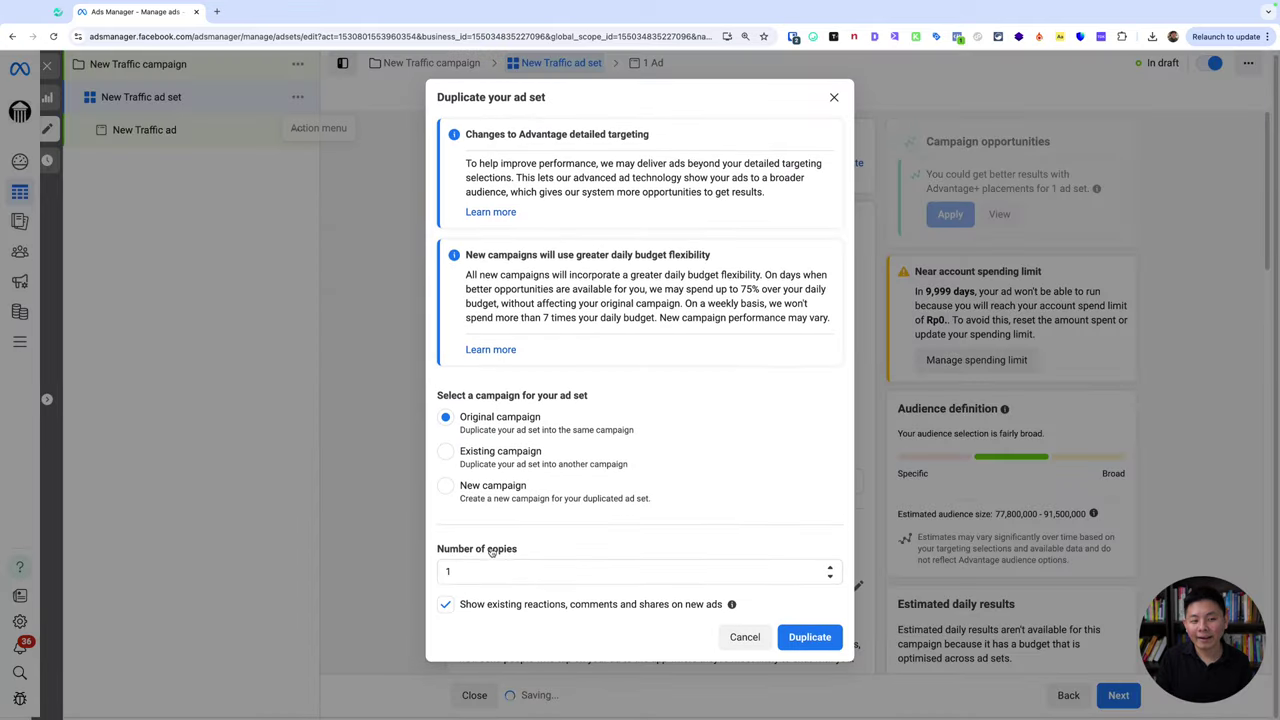
{"action": "left_click", "coordinate": [833, 568]}
{"action": "left_click", "coordinate": [809, 637]}
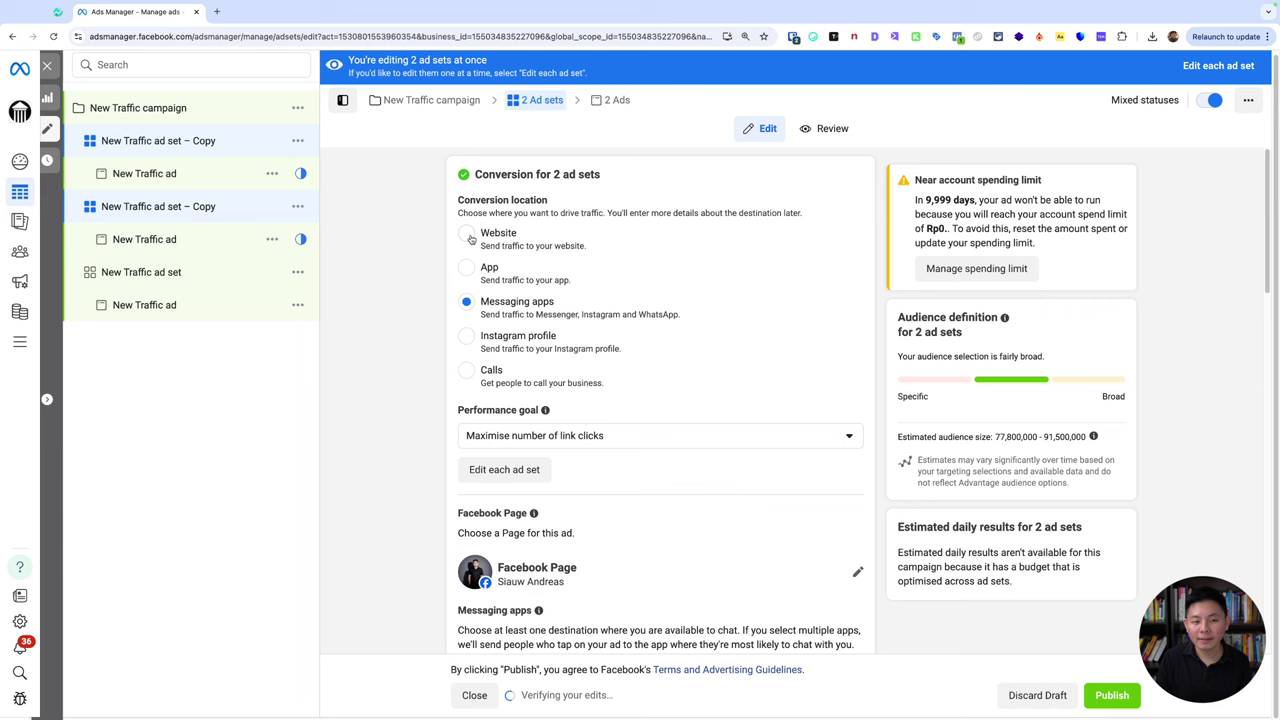
Set the conversion location of both ad set copies to Website and check the setting in each copy.
{"action": "left_click", "coordinate": [467, 234]}
{"action": "left_click", "coordinate": [225, 210]}
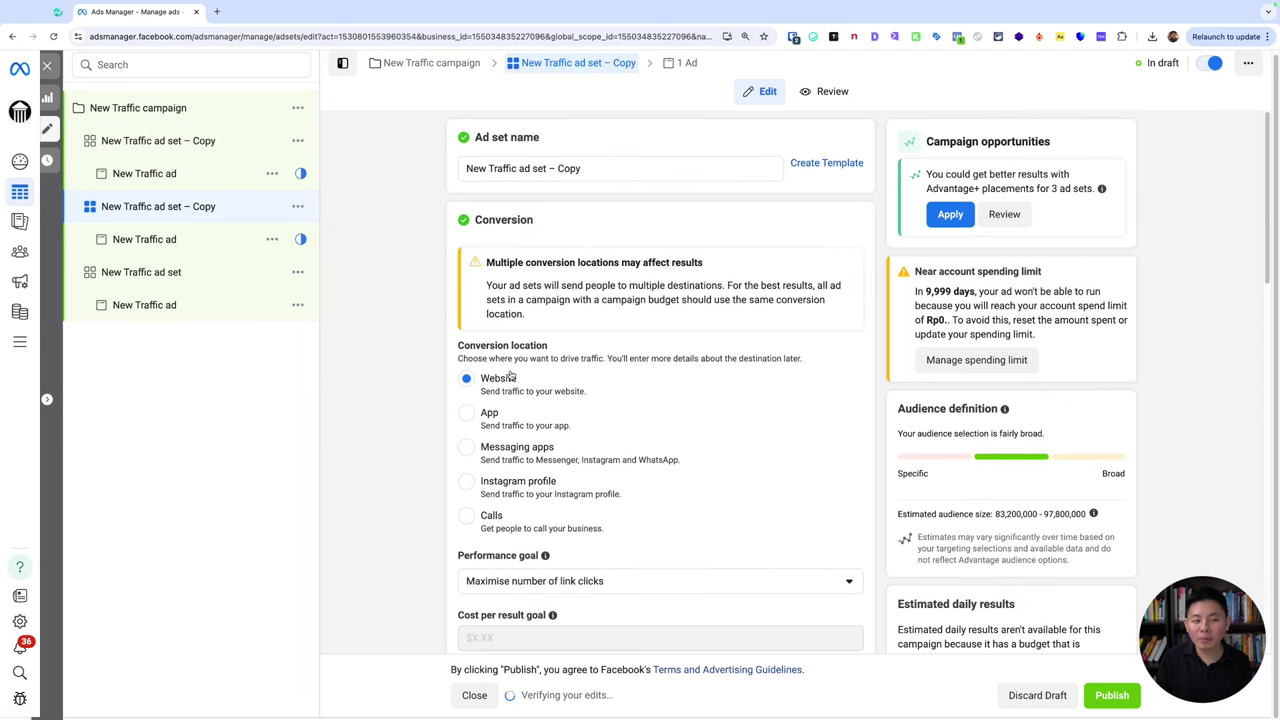
{"action": "left_click", "coordinate": [220, 141]}
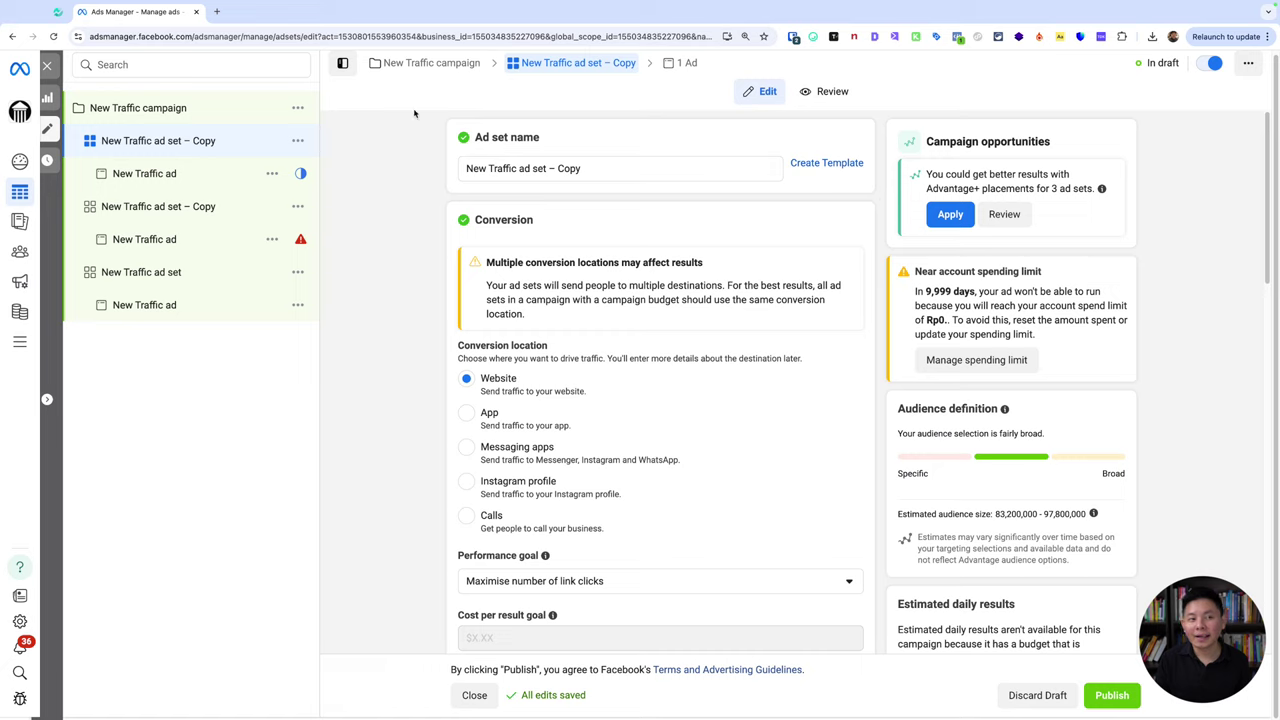
{"action": "key", "text": "ctrl+alt+a"}
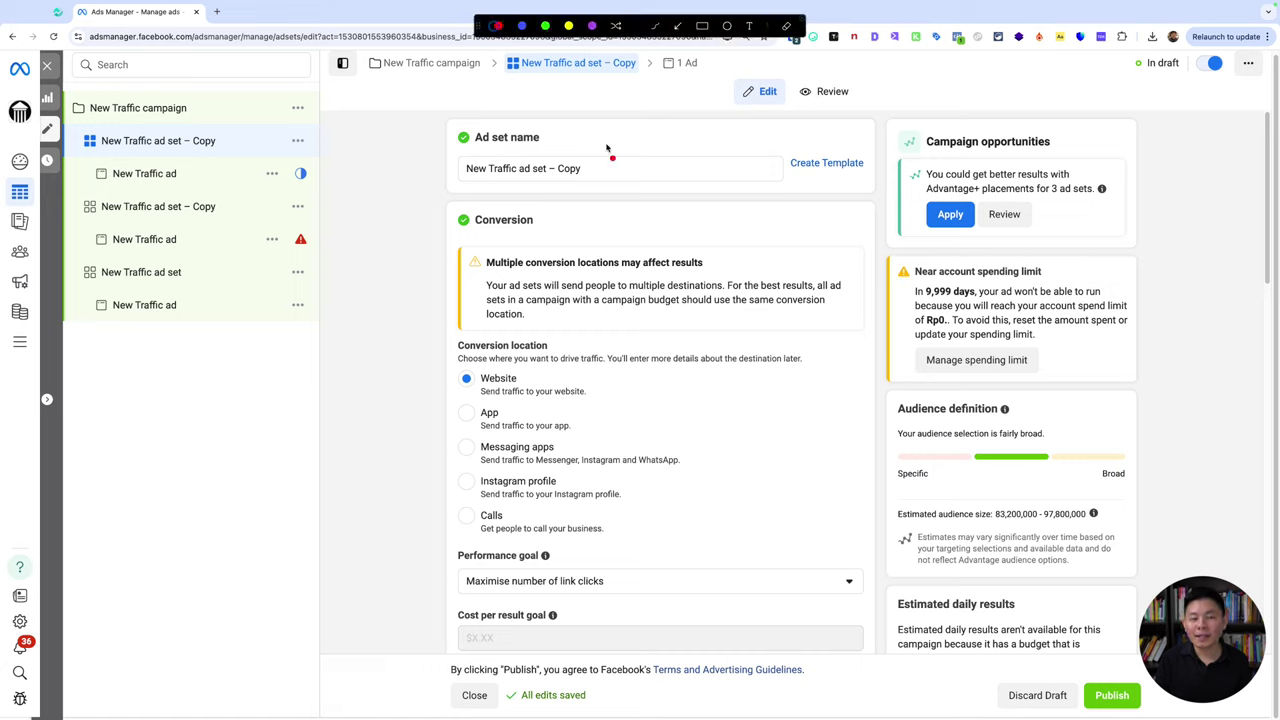
{"action": "key", "text": "Escape"}
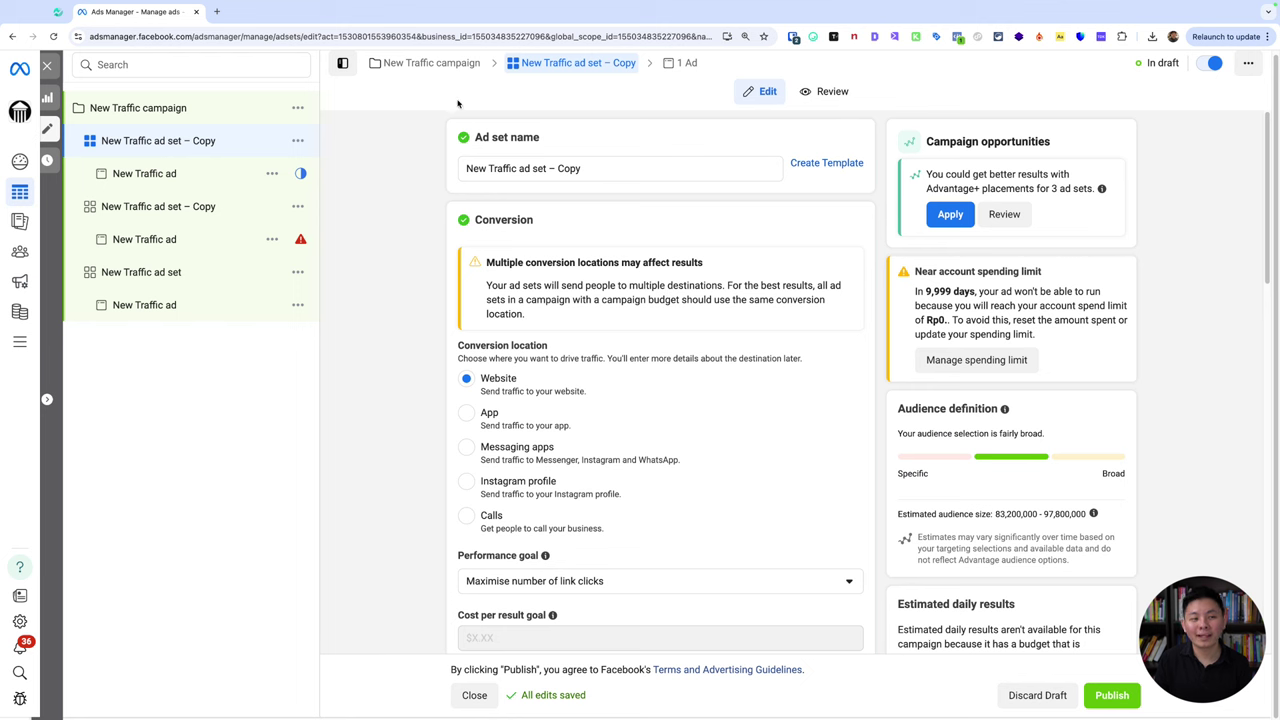
Examine the schedule and detailed targeting of the ad set in the CR: 50k/Day Tes New ABO 29 OKT campaign and return to the ad sets list.
{"action": "key", "text": "alt+1"}
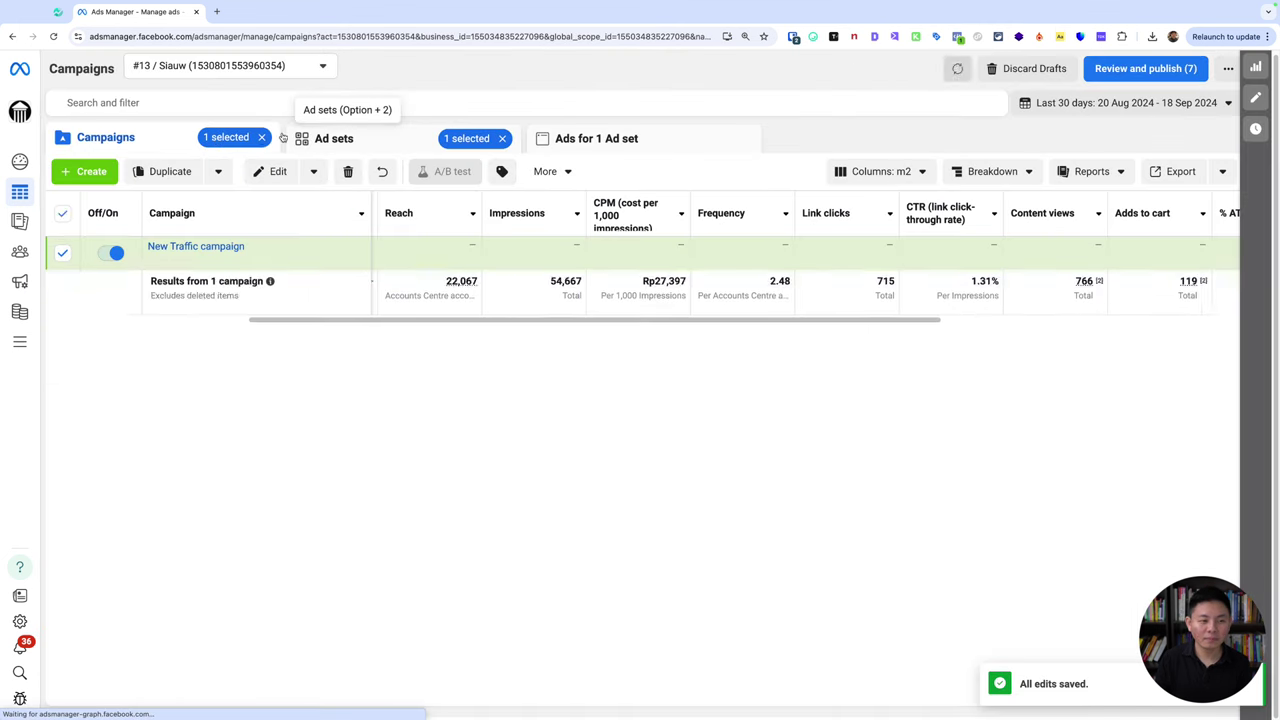
{"action": "left_click", "coordinate": [229, 295]}
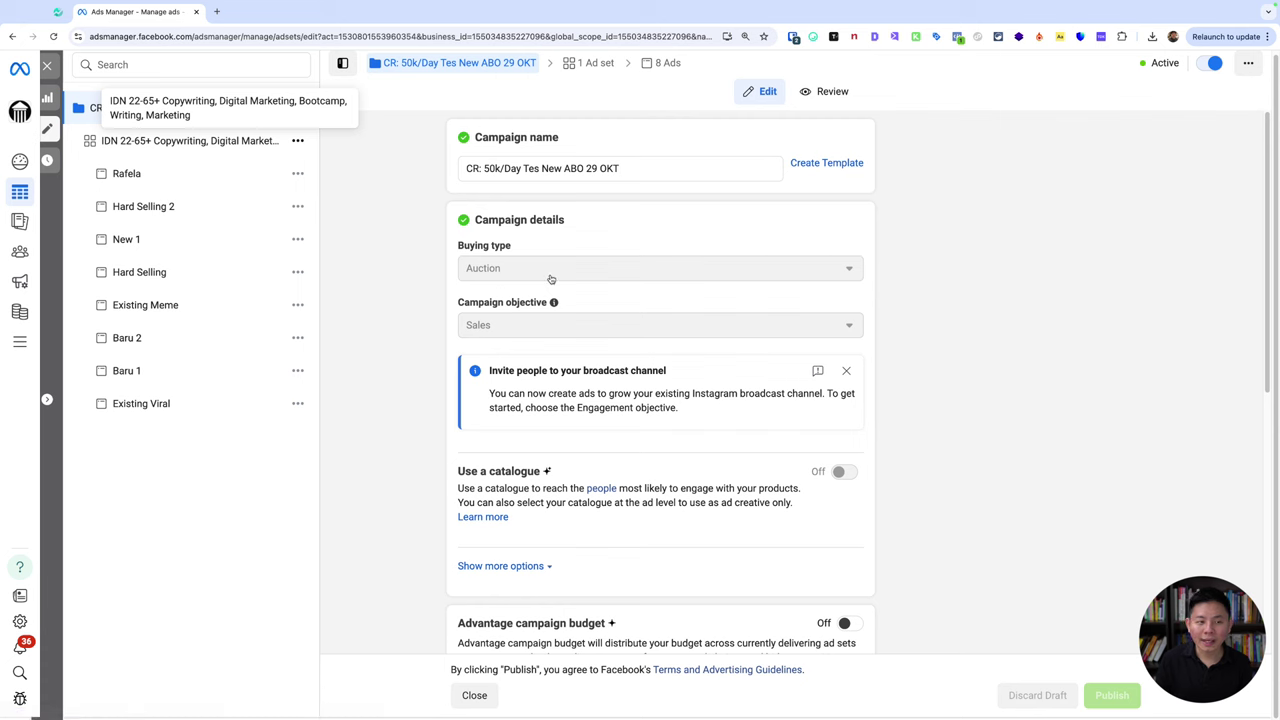
{"action": "left_click", "coordinate": [240, 141]}
{"action": "scroll", "coordinate": [575, 428], "scroll_direction": "down", "scroll_amount": 10}
{"action": "scroll", "coordinate": [575, 428], "scroll_direction": "down", "scroll_amount": 15}
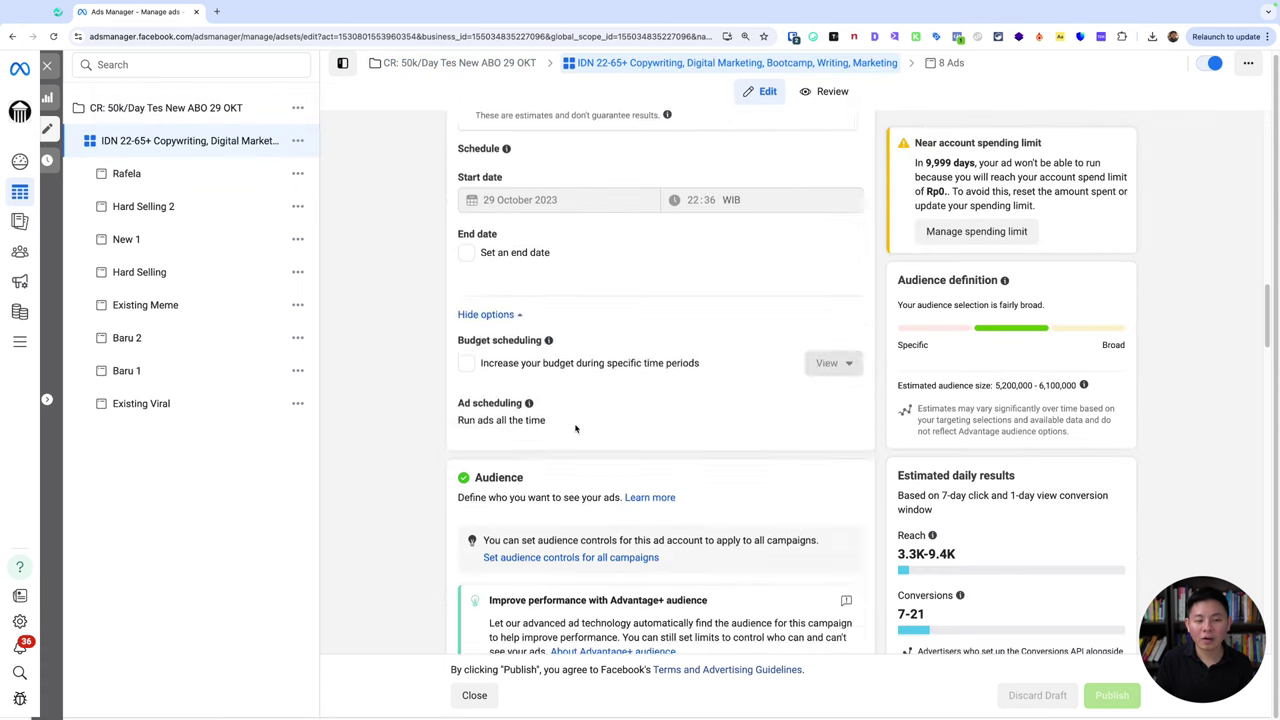
{"action": "scroll", "coordinate": [575, 428], "scroll_direction": "down", "scroll_amount": 2}
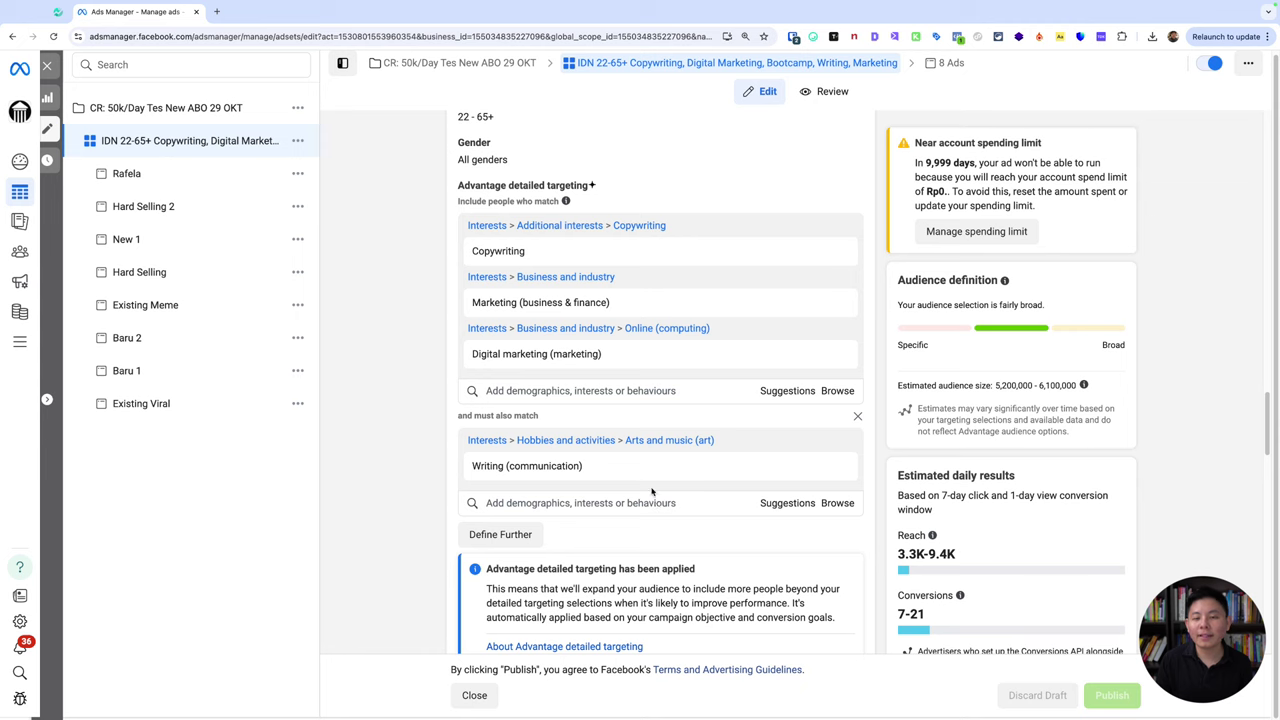
{"action": "scroll", "coordinate": [677, 149], "scroll_direction": "up", "scroll_amount": 20}
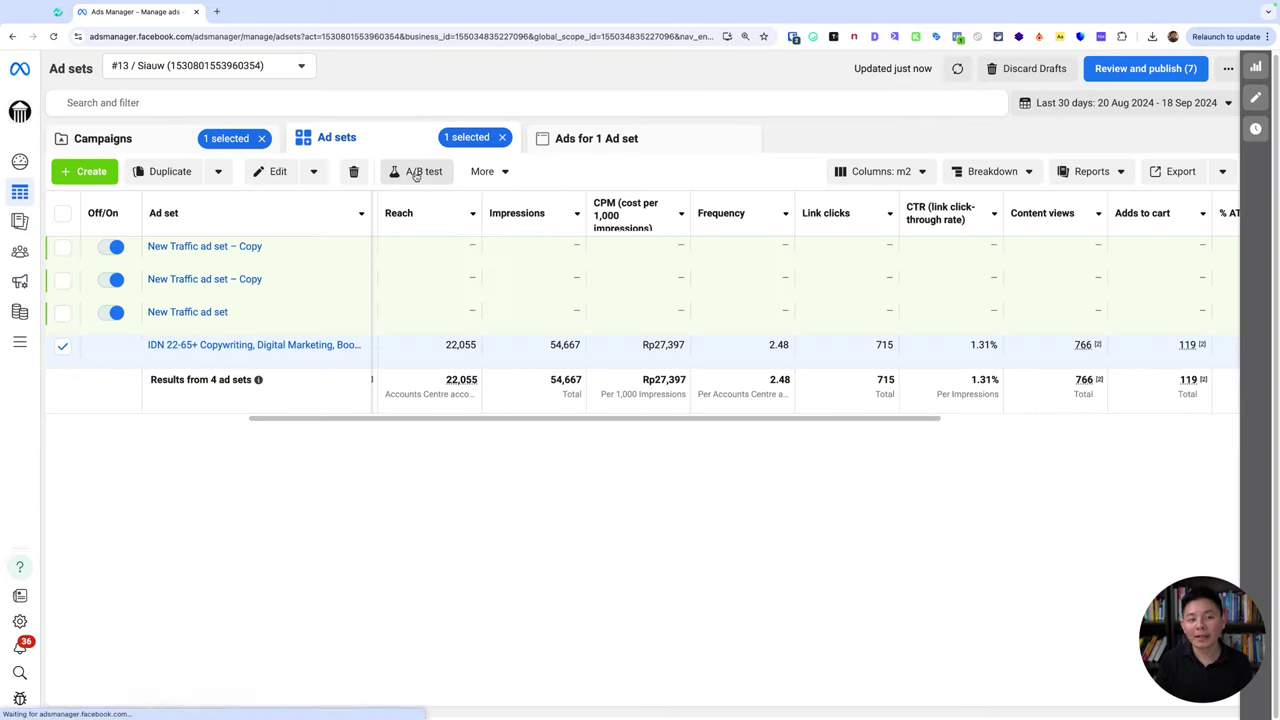
{"action": "key", "text": "Escape"}
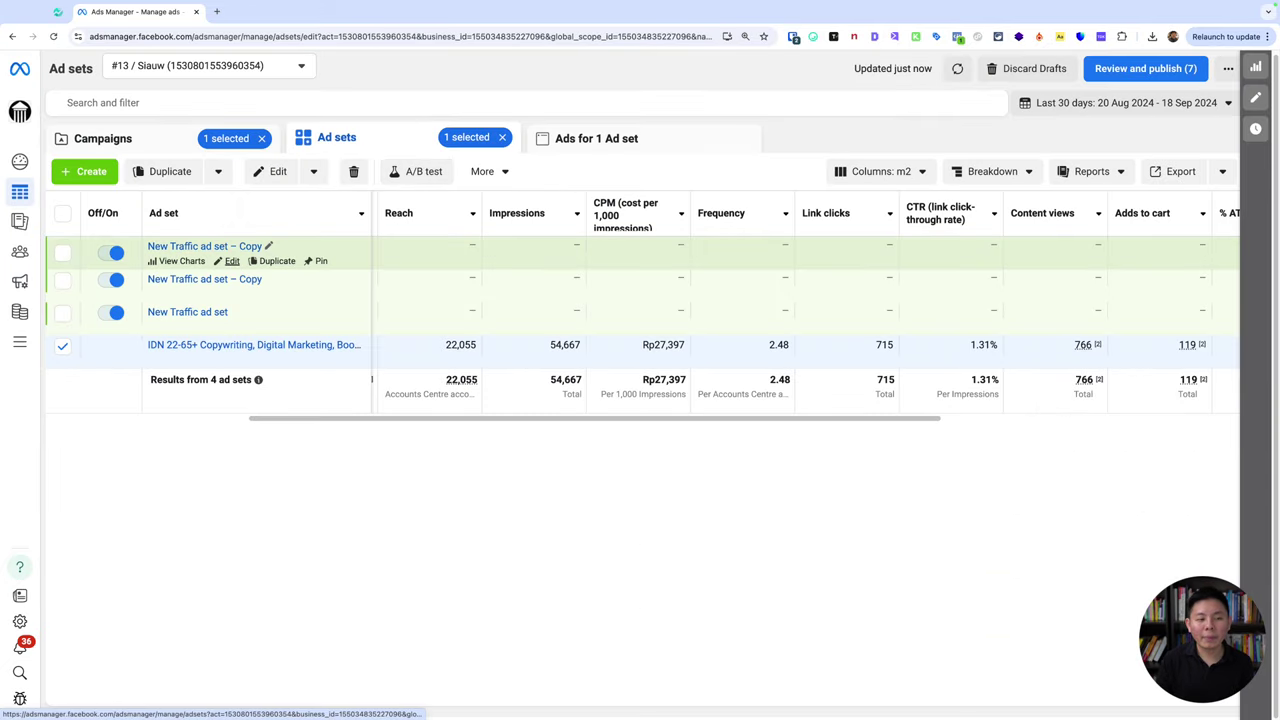
Delete the original New Traffic ad set from the New Traffic campaign, keeping its two copies.
{"action": "left_click", "coordinate": [234, 263]}
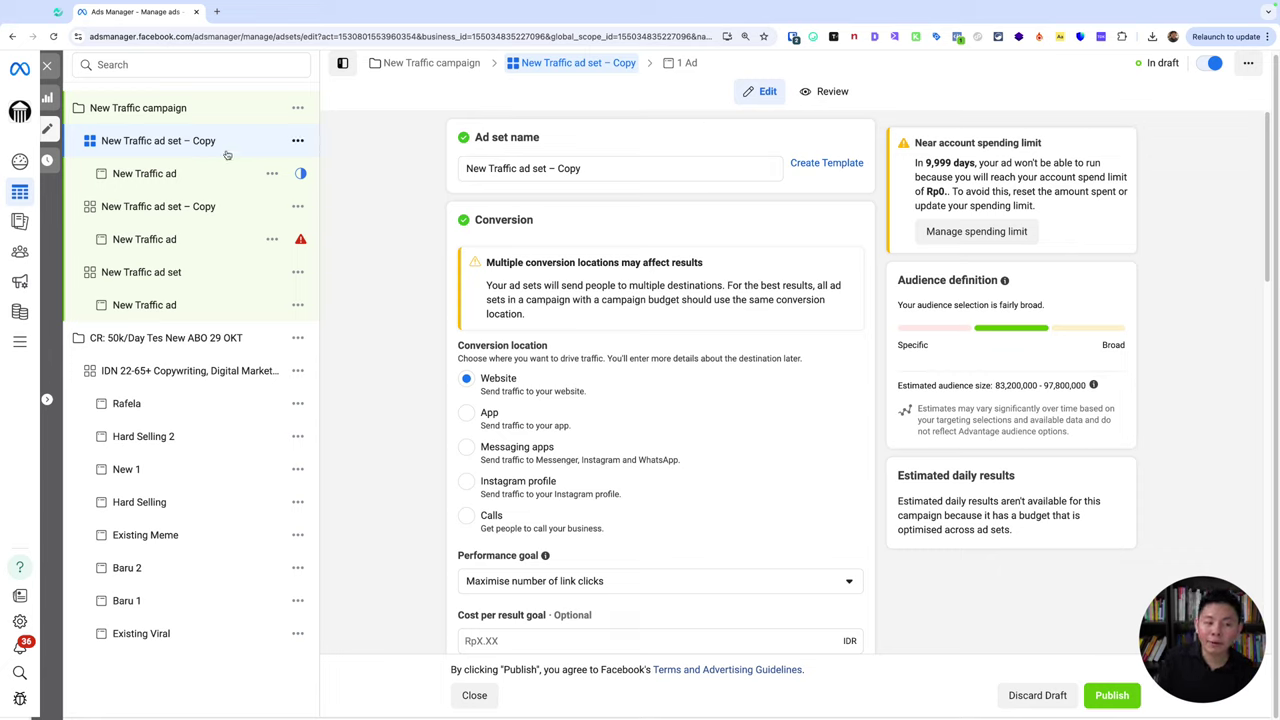
{"action": "left_click", "coordinate": [570, 165]}
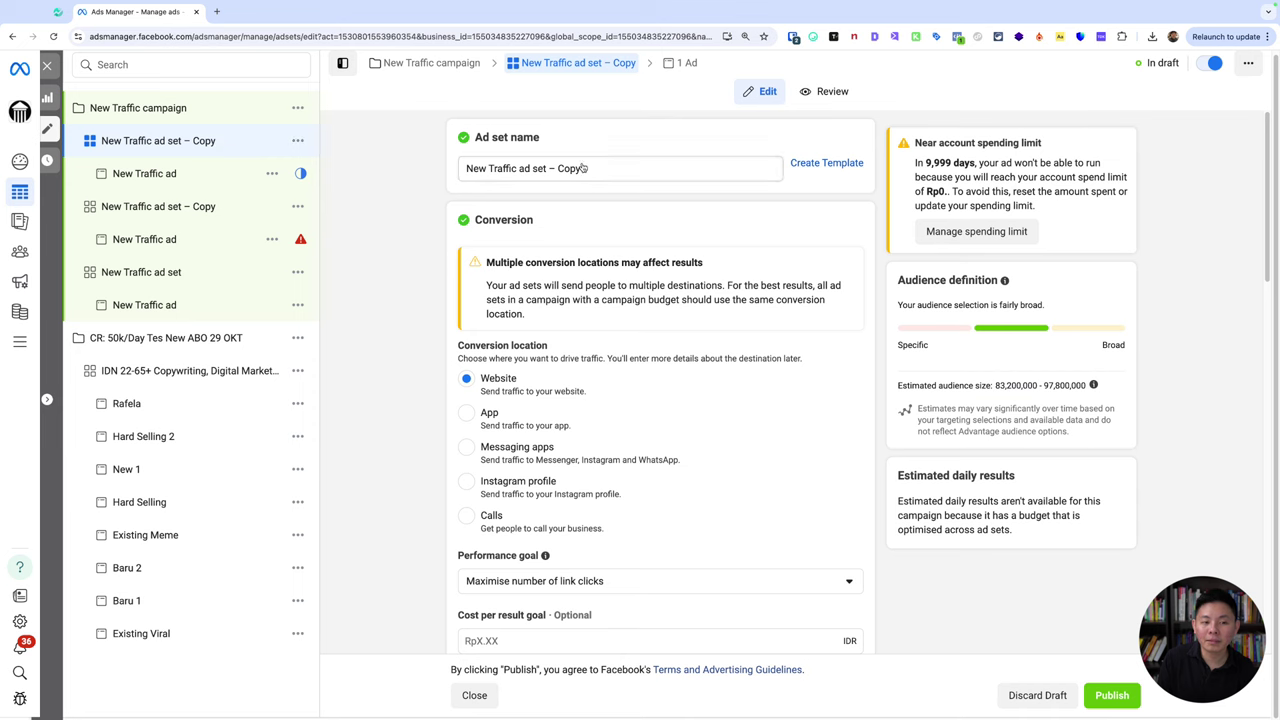
{"action": "key", "text": "super+a"}
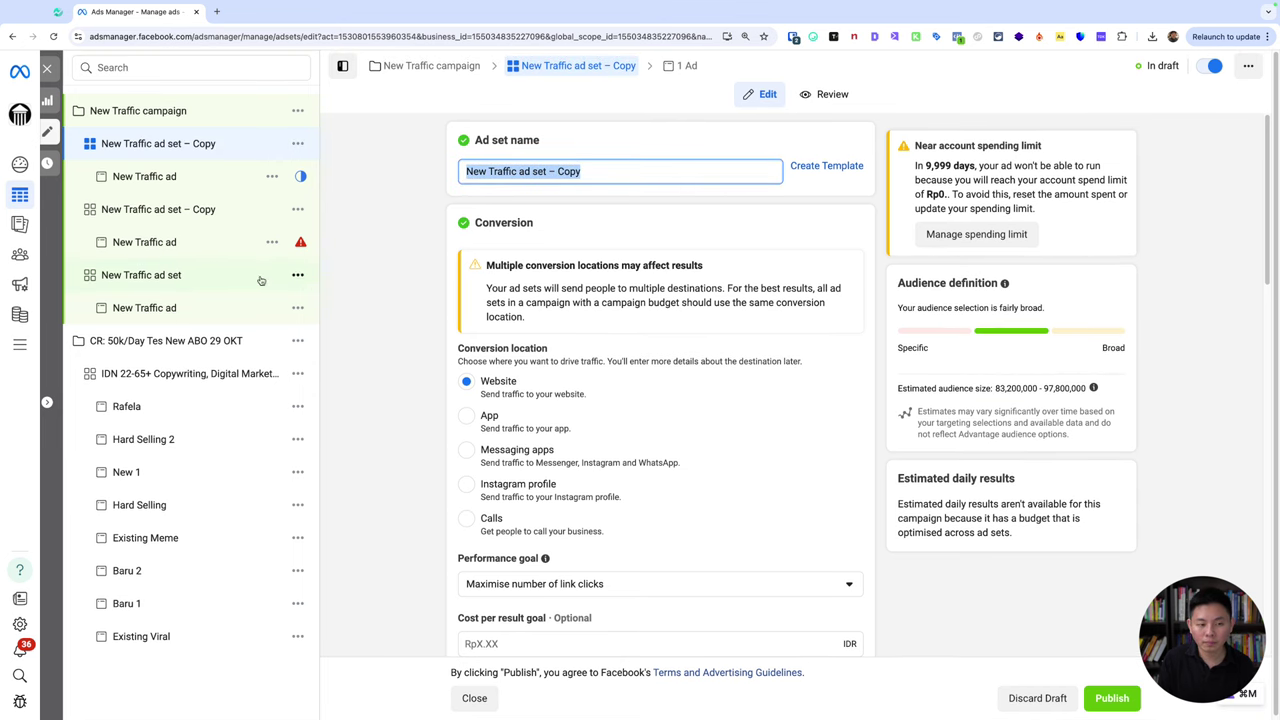
{"action": "left_click", "coordinate": [295, 276]}
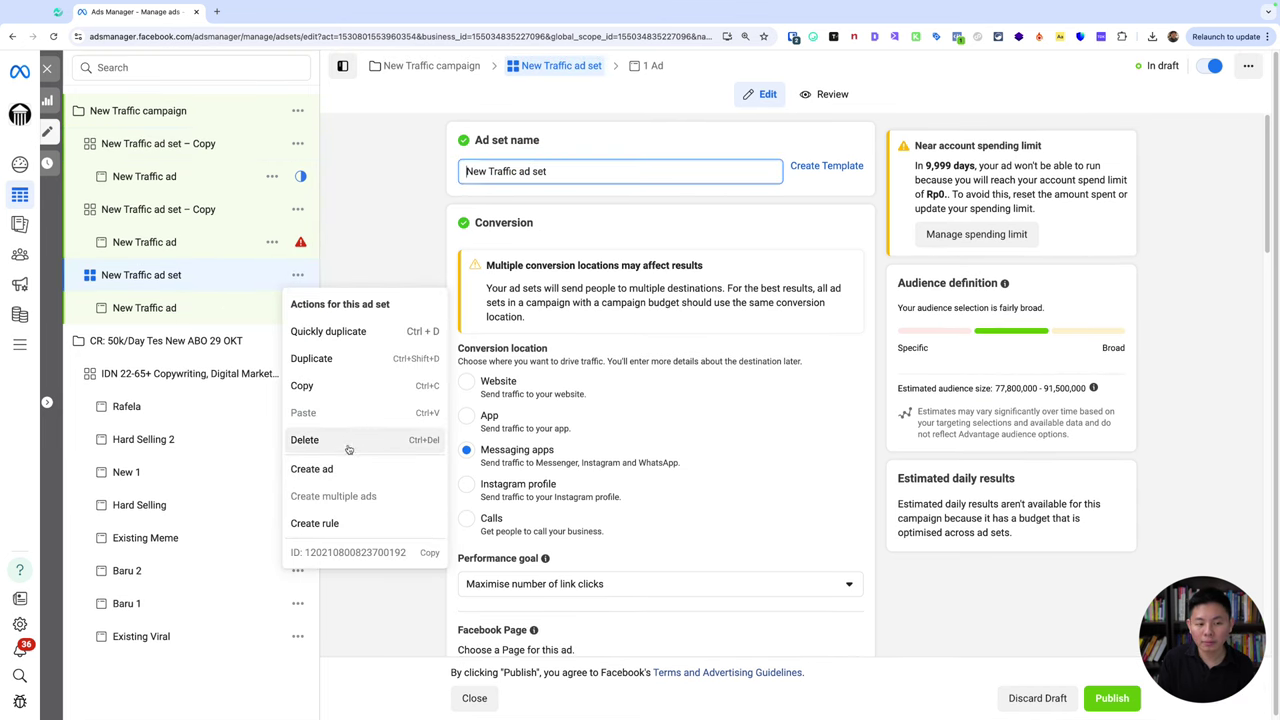
{"action": "left_click", "coordinate": [347, 442]}
{"action": "left_click", "coordinate": [759, 302]}
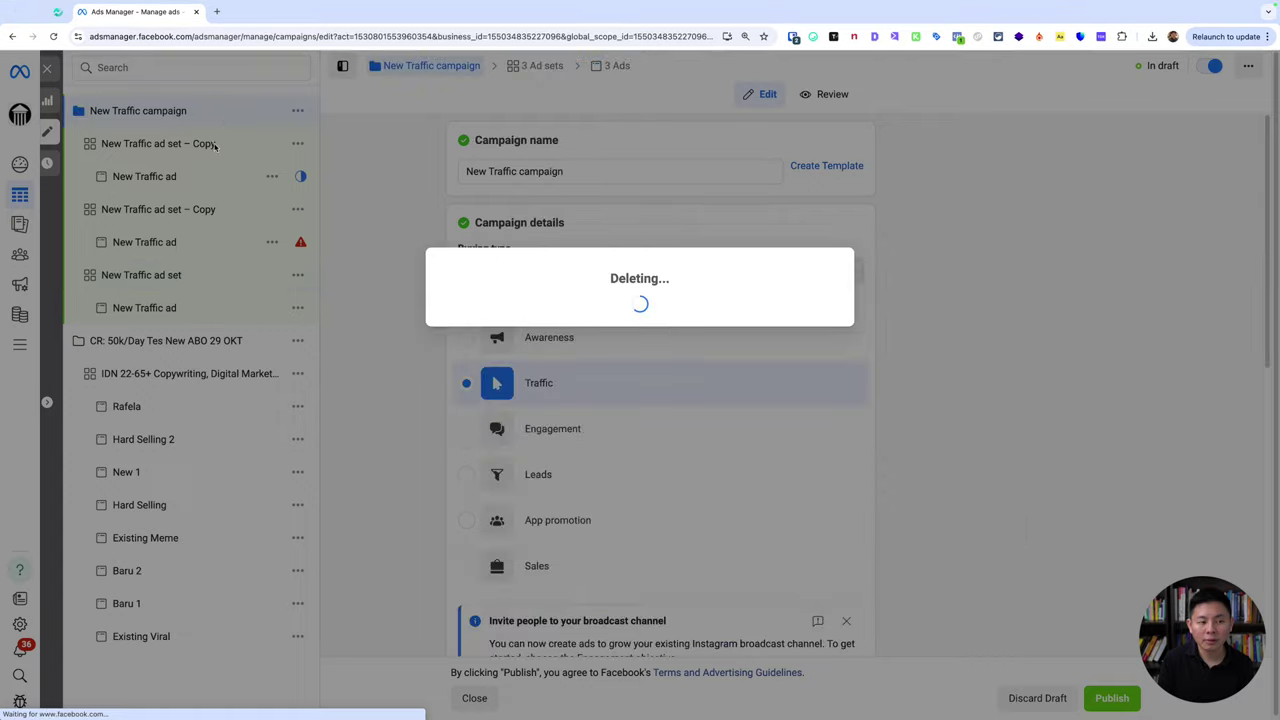
Check the first ad set copy's budget and schedule settings, and turn off Advantage campaign budget for the New Traffic campaign.
{"action": "left_click", "coordinate": [237, 147]}
{"action": "scroll", "coordinate": [612, 453], "scroll_direction": "down", "scroll_amount": 3}
{"action": "scroll", "coordinate": [612, 453], "scroll_direction": "down", "scroll_amount": 5}
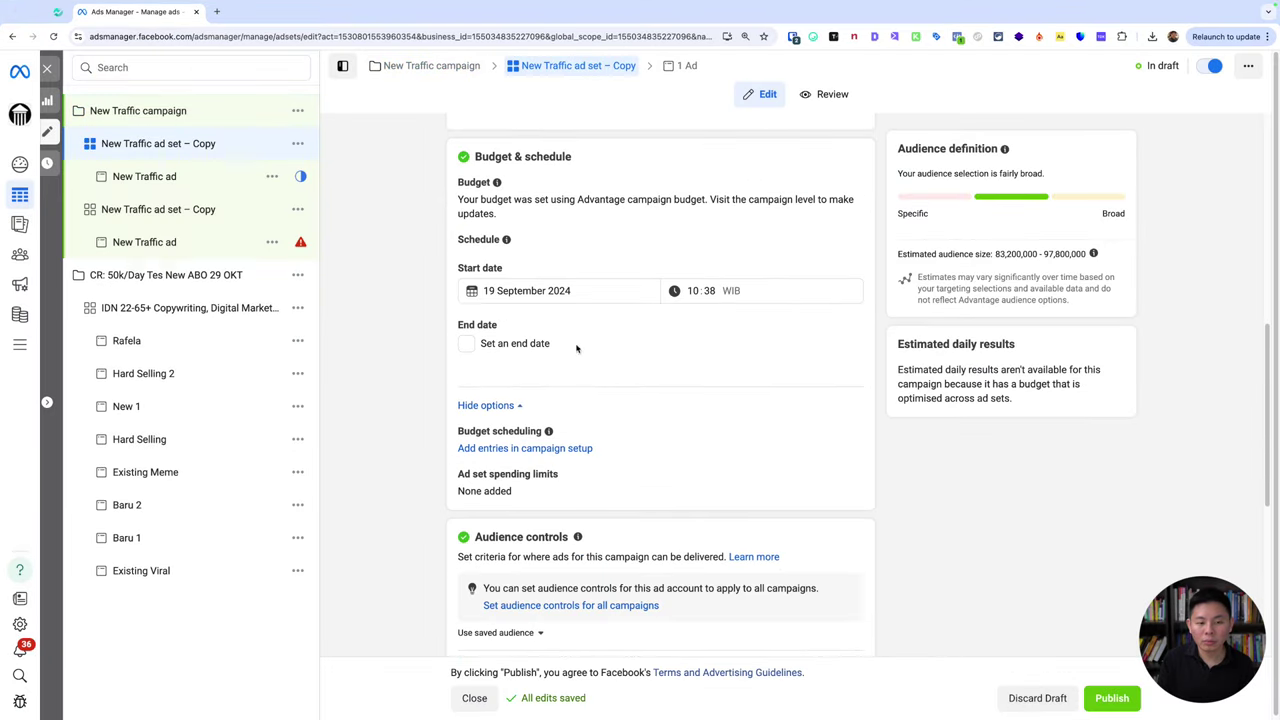
{"action": "scroll", "coordinate": [557, 557], "scroll_direction": "up", "scroll_amount": 10}
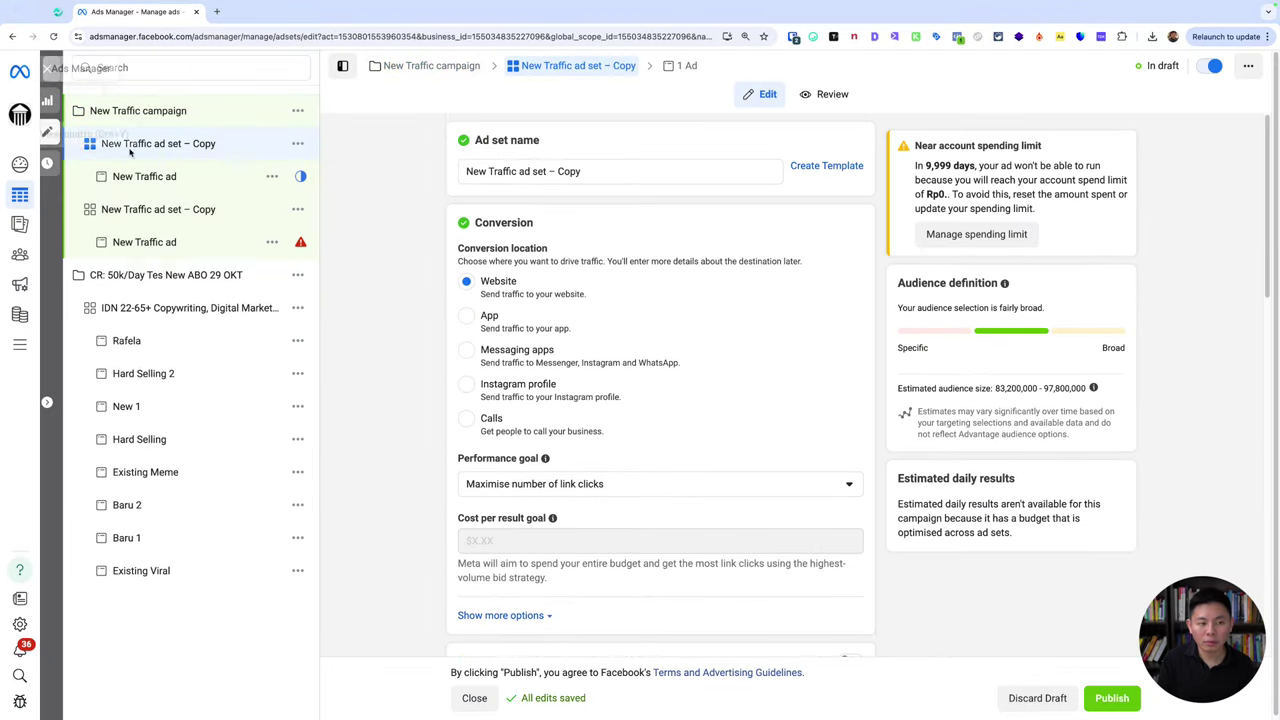
{"action": "left_click", "coordinate": [160, 110]}
{"action": "scroll", "coordinate": [791, 494], "scroll_direction": "down", "scroll_amount": 5}
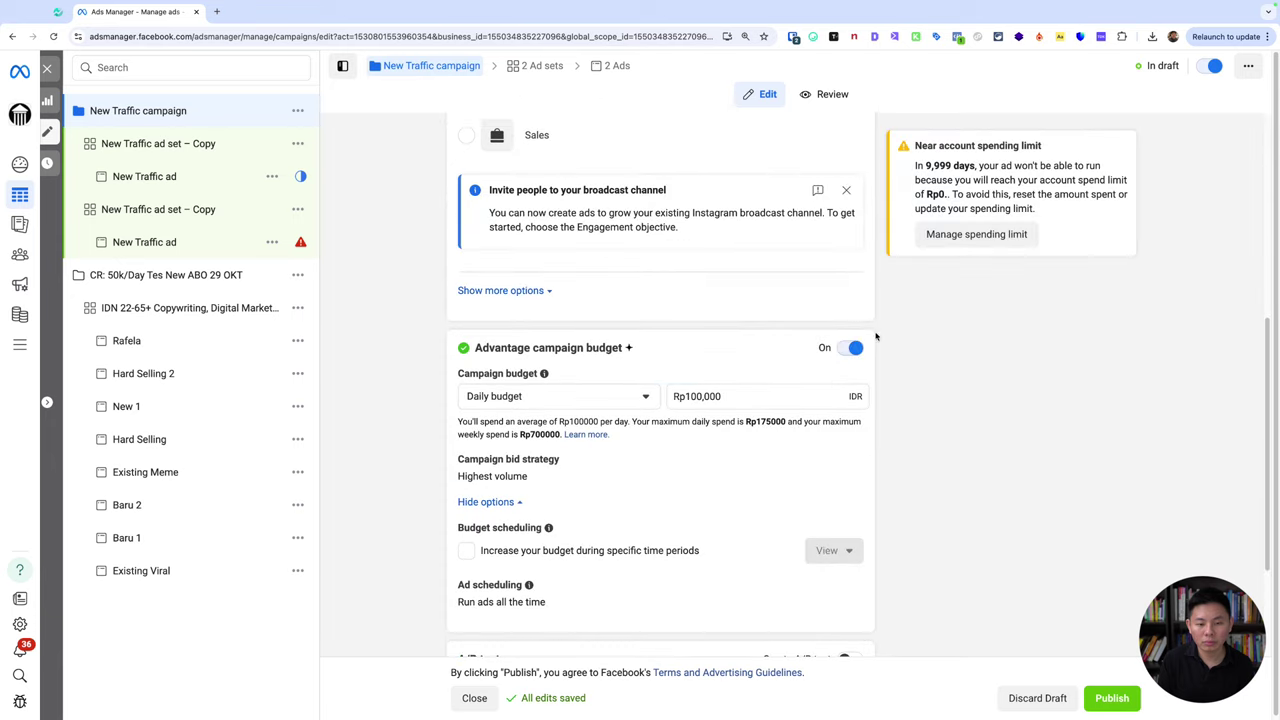
{"action": "left_click", "coordinate": [856, 345]}
Check the daily budget in the budget and schedule settings of both New Traffic ad set copies.
{"action": "left_click", "coordinate": [160, 143]}
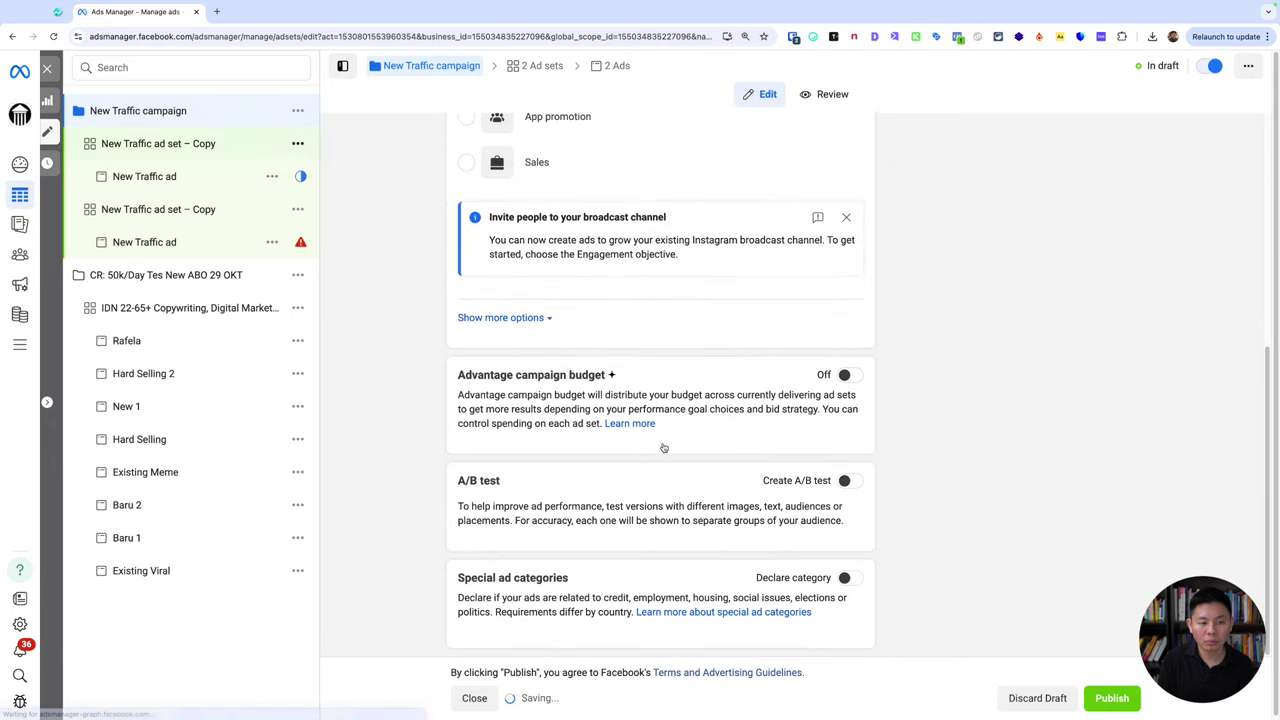
{"action": "scroll", "coordinate": [540, 298], "scroll_direction": "down", "scroll_amount": 3}
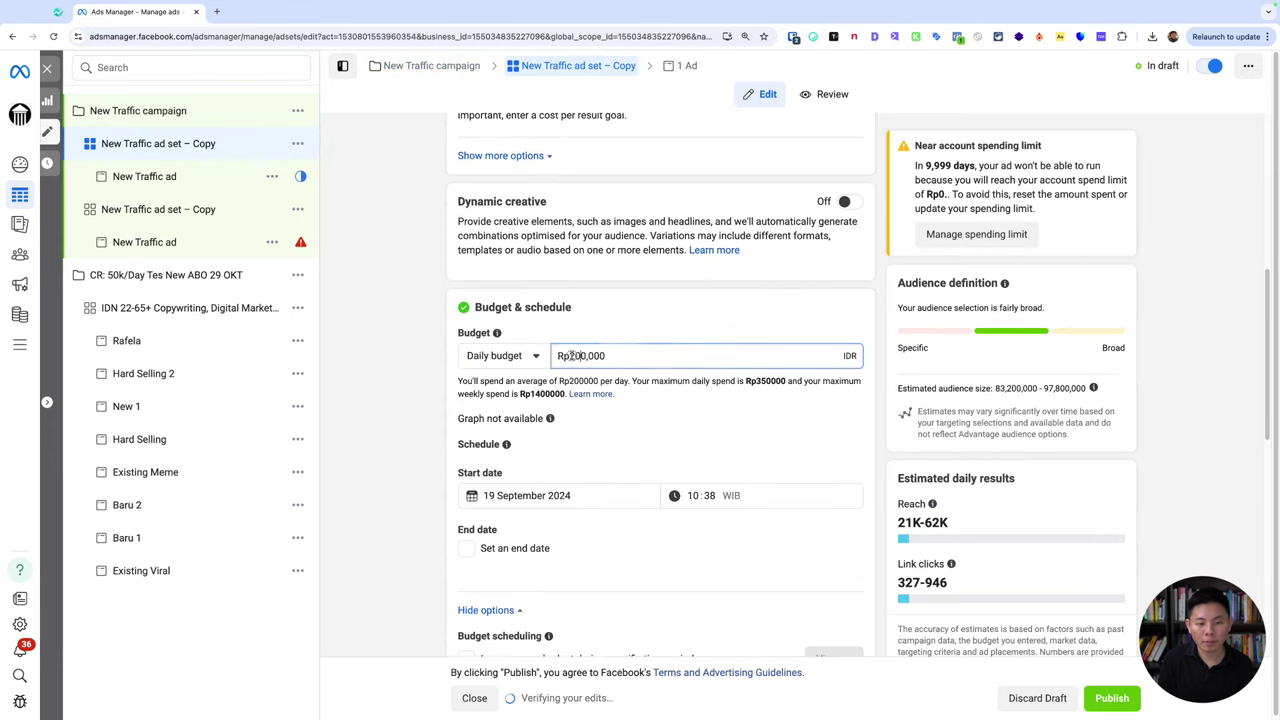
{"action": "left_click", "coordinate": [223, 209]}
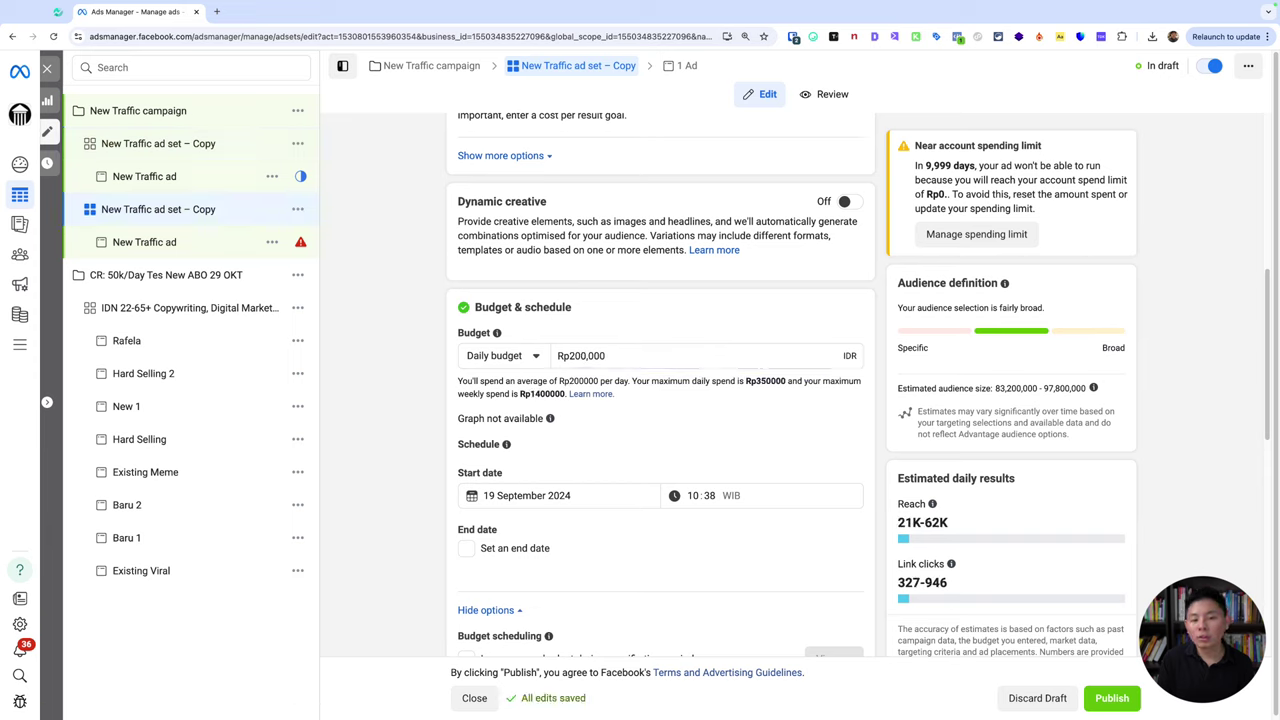
{"action": "left_click", "coordinate": [578, 355]}
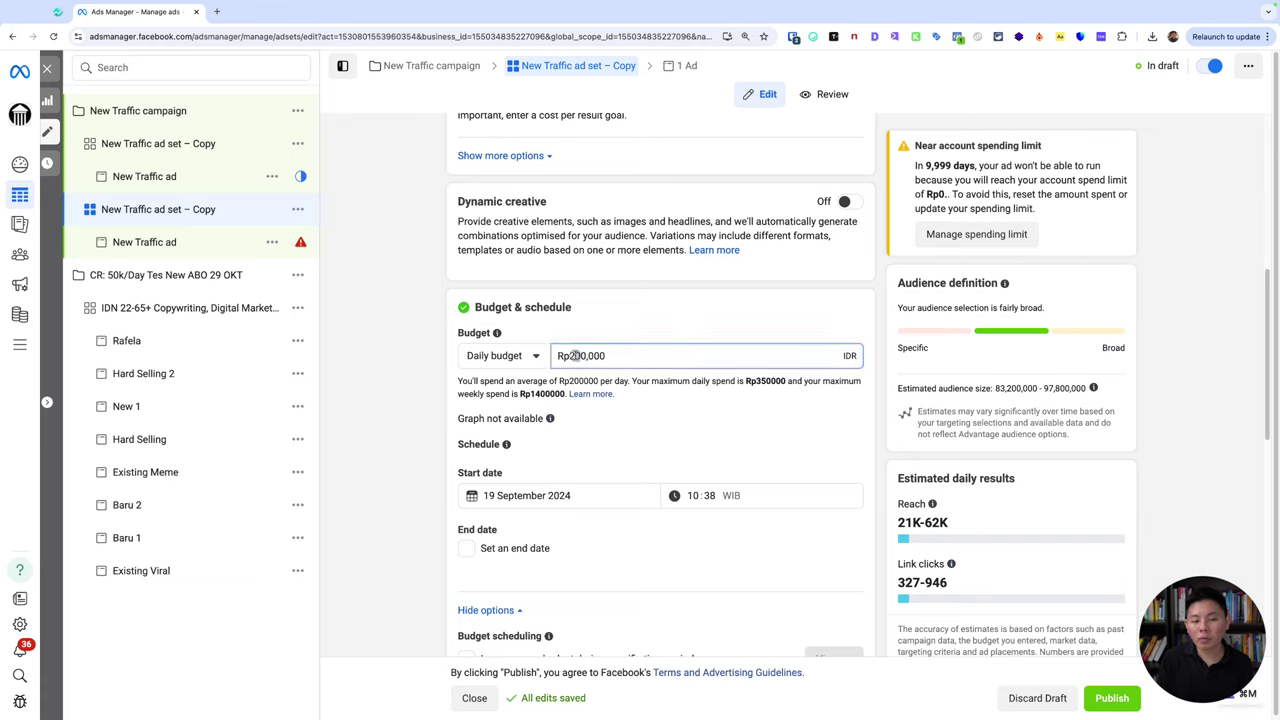
{"action": "key", "text": "BackSpace"}
{"action": "key", "text": "BackSpace"}
{"action": "type", "text": "5"}
{"action": "key", "text": "ctrl+z"}
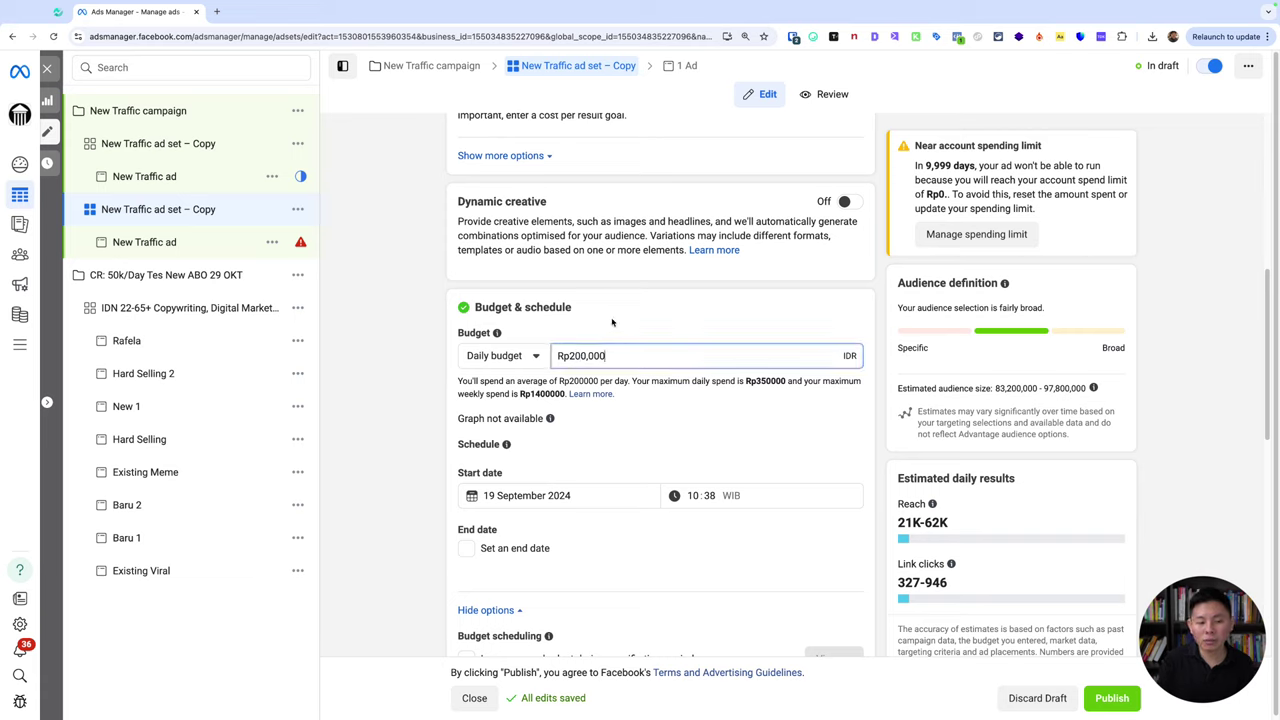
{"action": "left_click", "coordinate": [612, 322]}
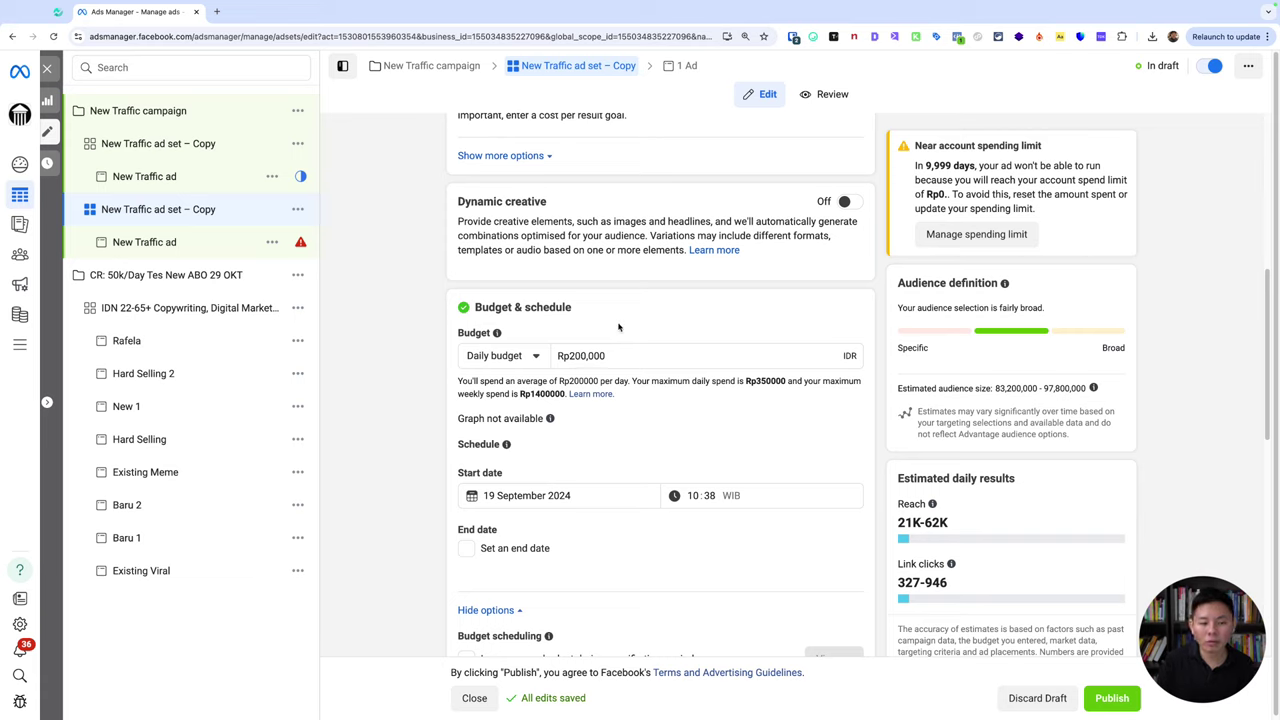
Reload the page and set the daily budget of the first New Traffic ad set copy to Rp50,000.
{"action": "left_click", "coordinate": [56, 36]}
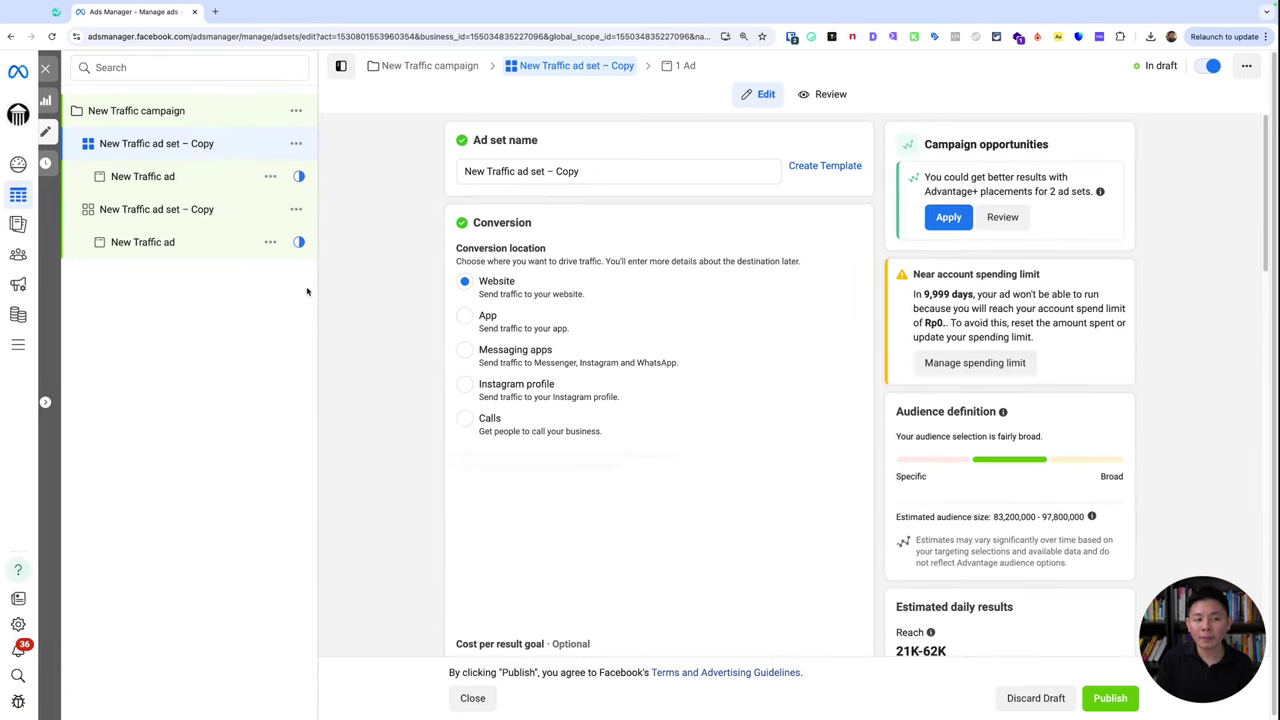
{"action": "scroll", "coordinate": [557, 353], "scroll_direction": "down", "scroll_amount": 5}
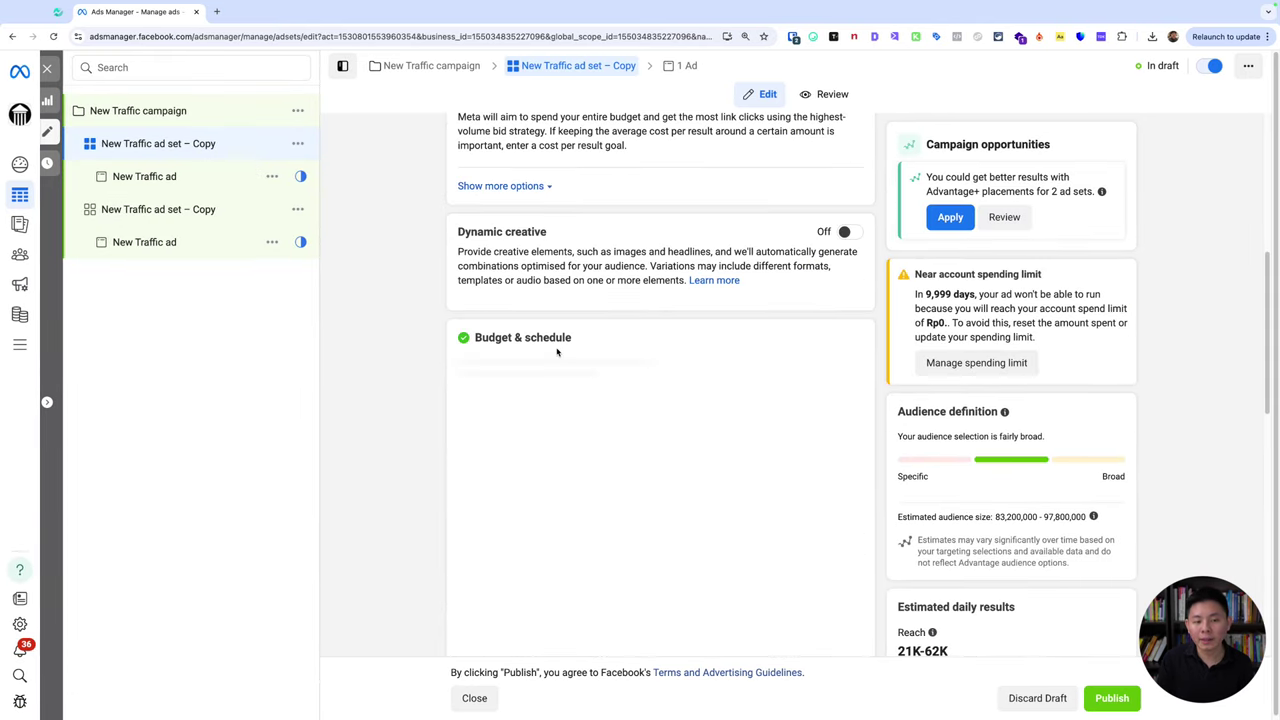
{"action": "scroll", "coordinate": [557, 352], "scroll_direction": "down", "scroll_amount": 3}
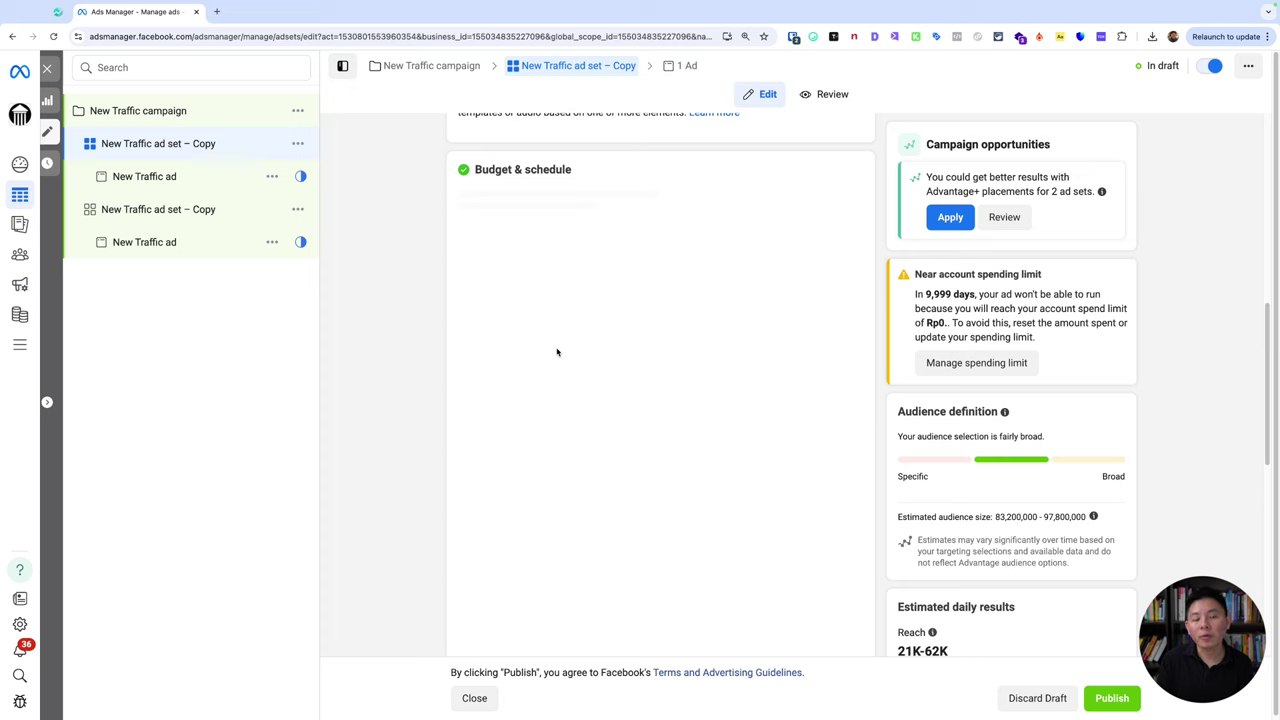
{"action": "scroll", "coordinate": [557, 352], "scroll_direction": "up", "scroll_amount": 1}
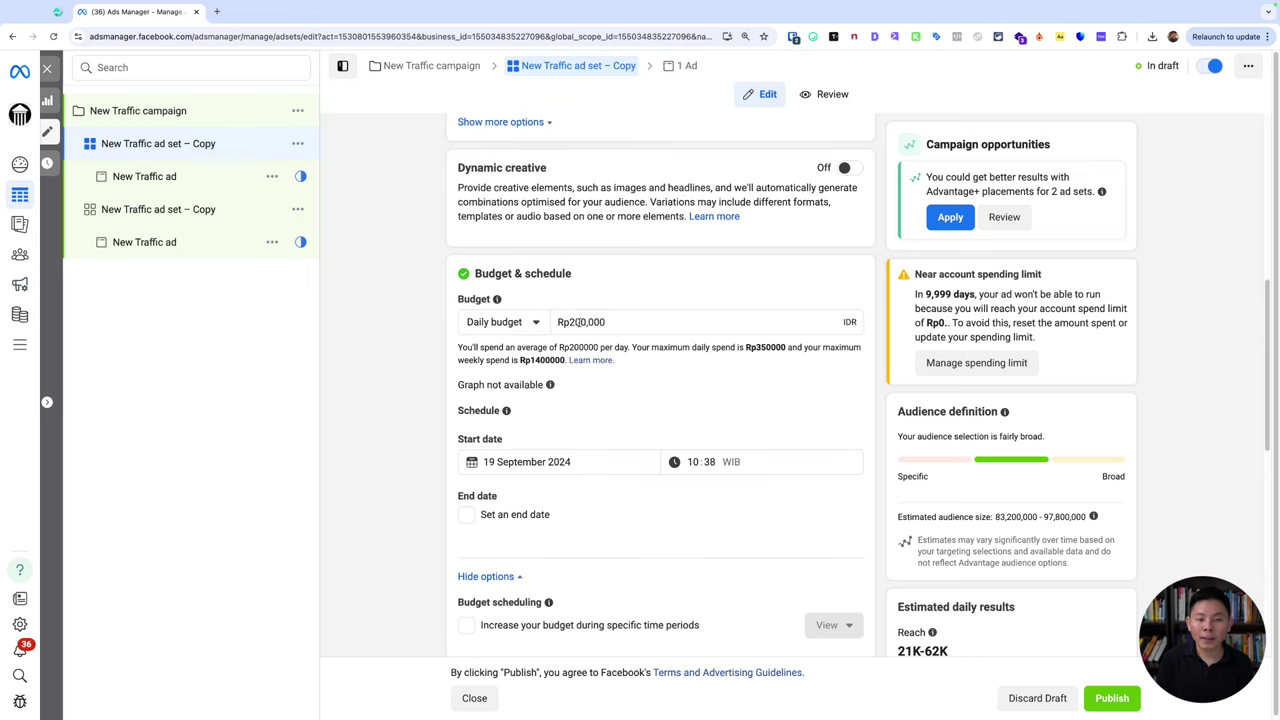
{"action": "double_click", "coordinate": [580, 321]}
{"action": "type", "text": "50"}
{"action": "left_click", "coordinate": [620, 290]}
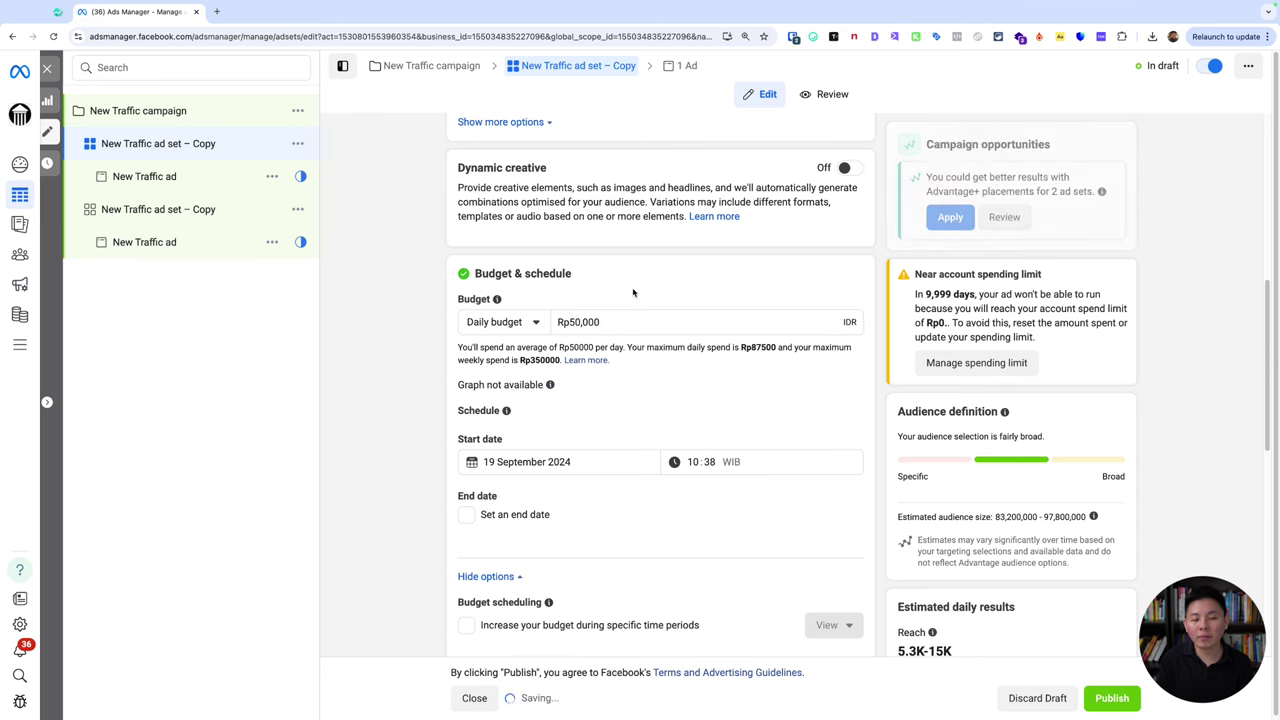
Quickly duplicate the second New Traffic ad set copy within the New Traffic campaign.
{"action": "scroll", "coordinate": [633, 292], "scroll_direction": "up", "scroll_amount": 5}
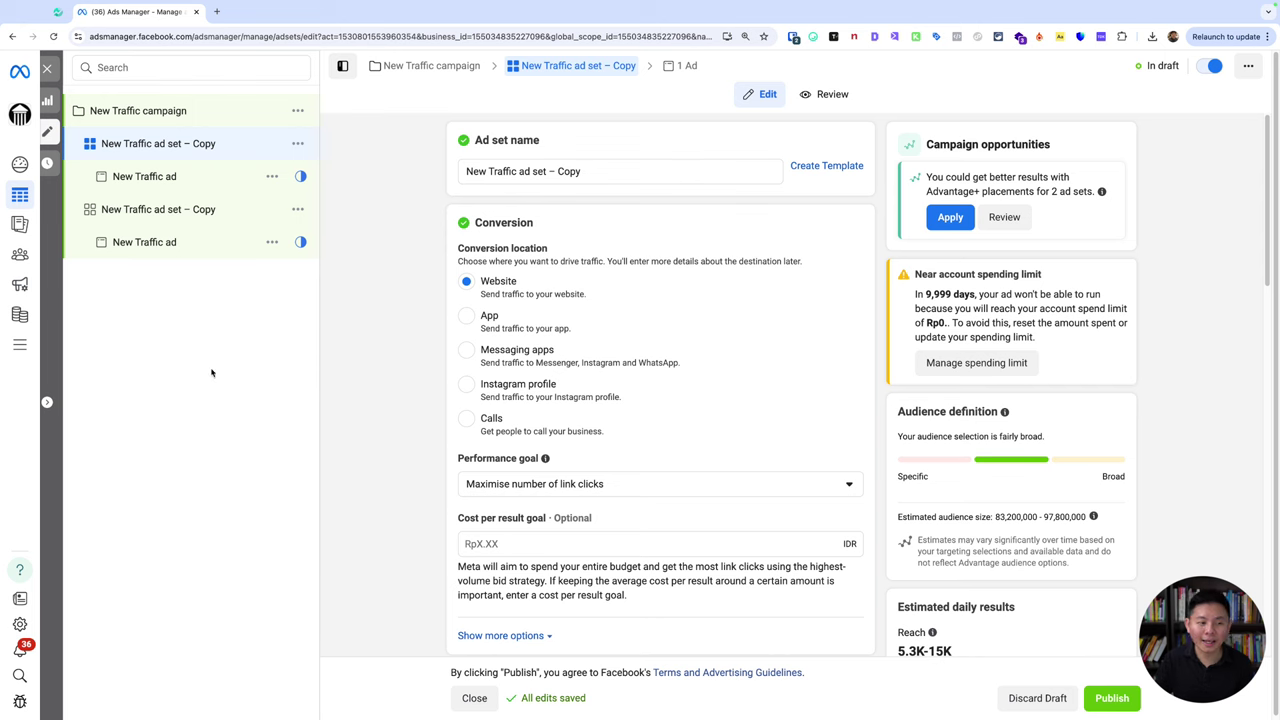
{"action": "left_click", "coordinate": [200, 209]}
{"action": "left_click", "coordinate": [297, 209]}
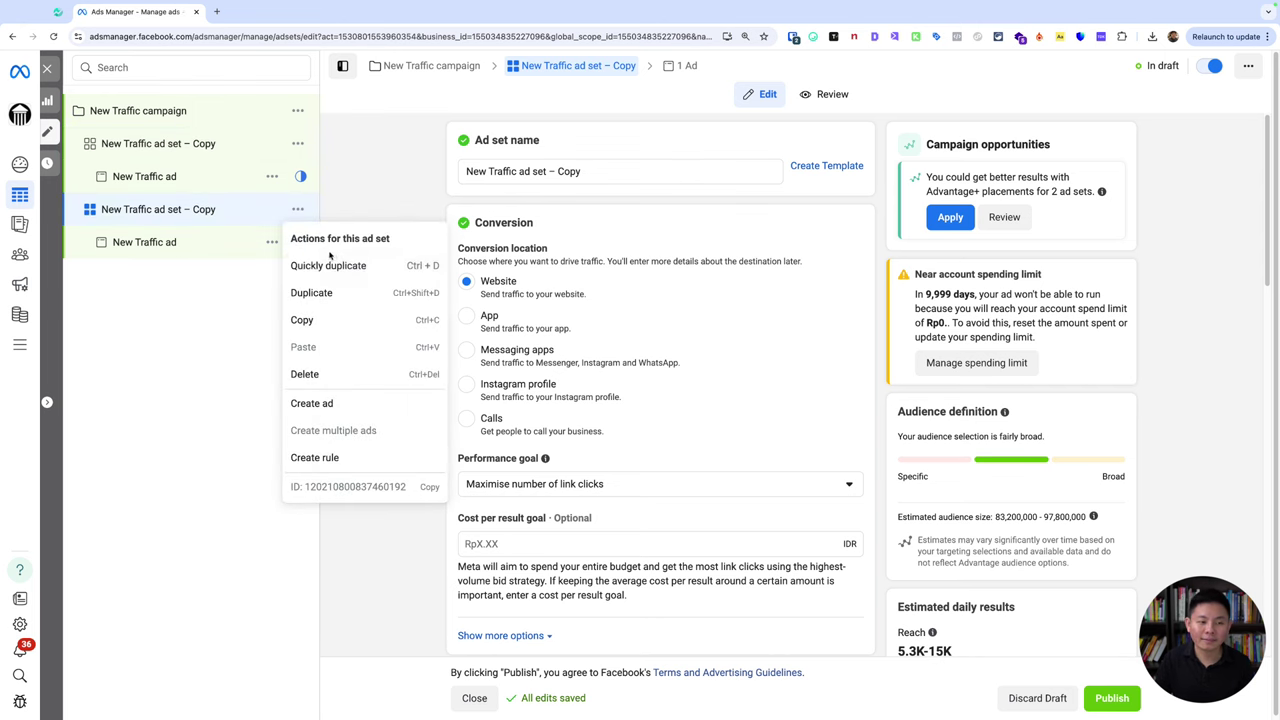
{"action": "left_click", "coordinate": [345, 265]}
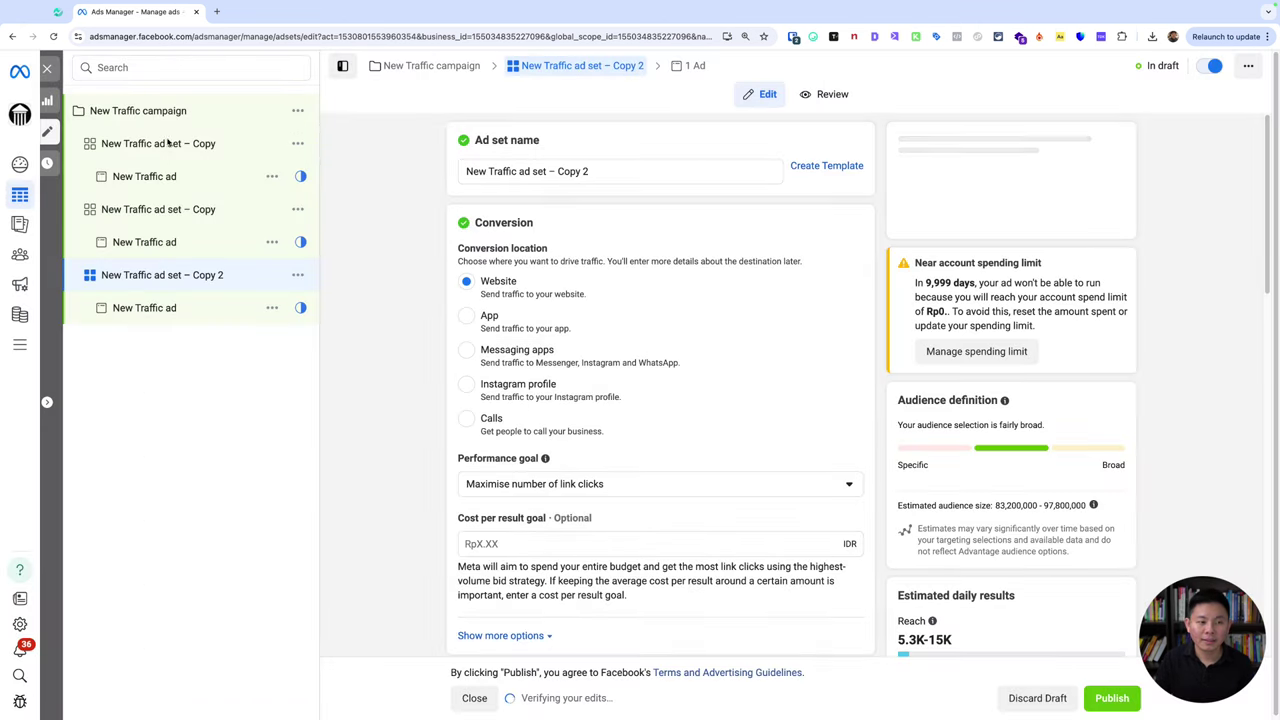
Rename the first ad set in the New Traffic campaign as Interest 1 and copy that name.
{"action": "left_click", "coordinate": [168, 143]}
{"action": "triple_click", "coordinate": [700, 182]}
{"action": "key", "text": "BackSpace"}
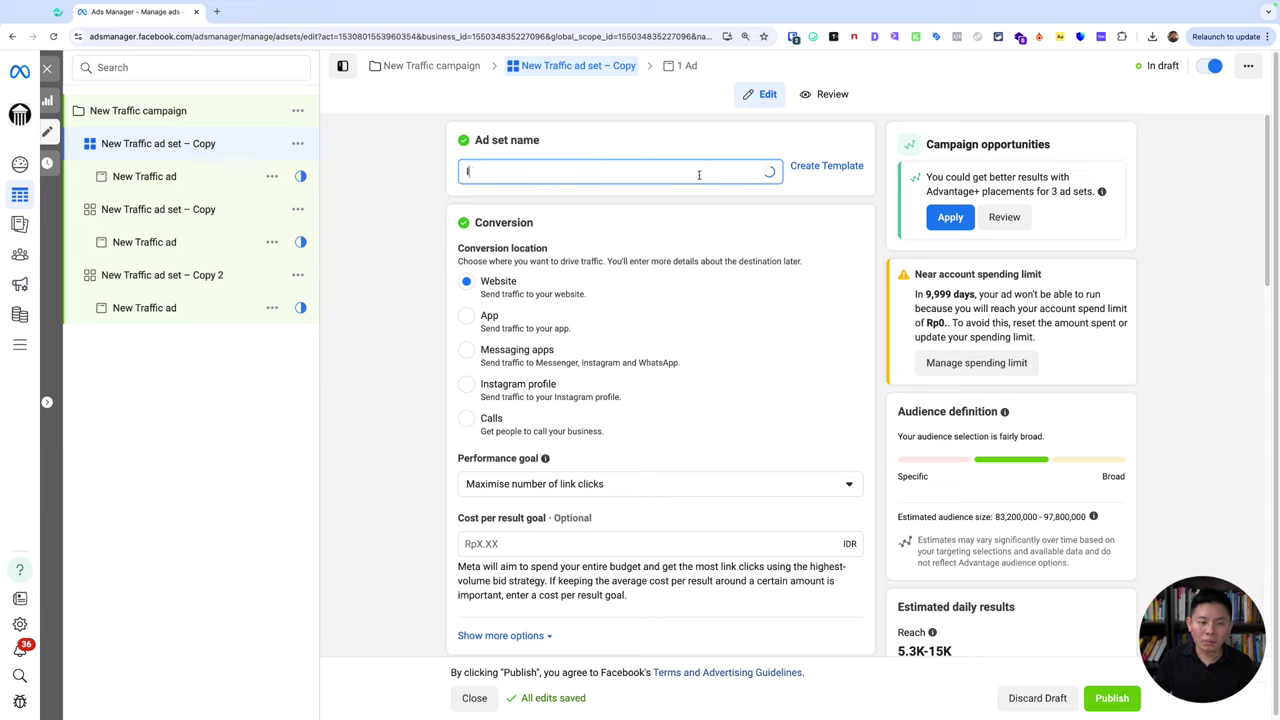
{"action": "type", "text": "Interest 1"}
{"action": "triple_click", "coordinate": [697, 171]}
{"action": "key", "text": "super+c"}
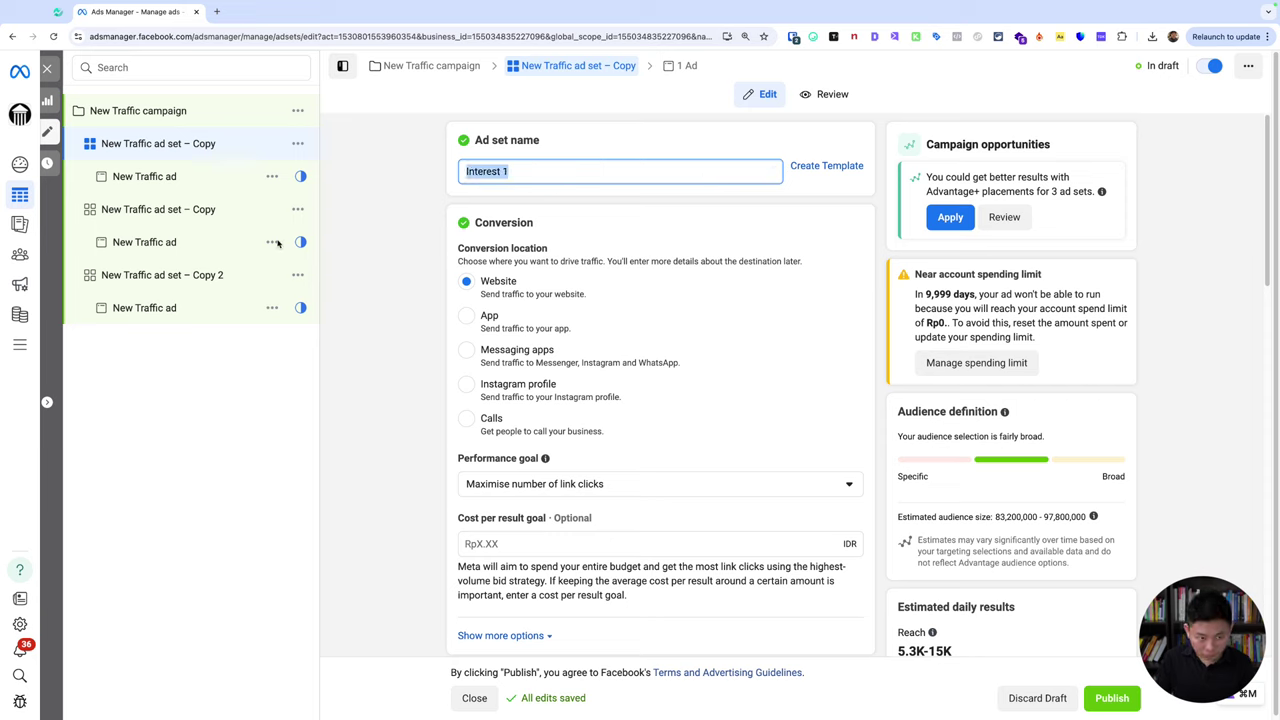
Rename the second ad set in the New Traffic campaign as Interest 2, reusing the copied name.
{"action": "left_click", "coordinate": [207, 218]}
{"action": "triple_click", "coordinate": [580, 171]}
{"action": "left_click", "coordinate": [580, 171]}
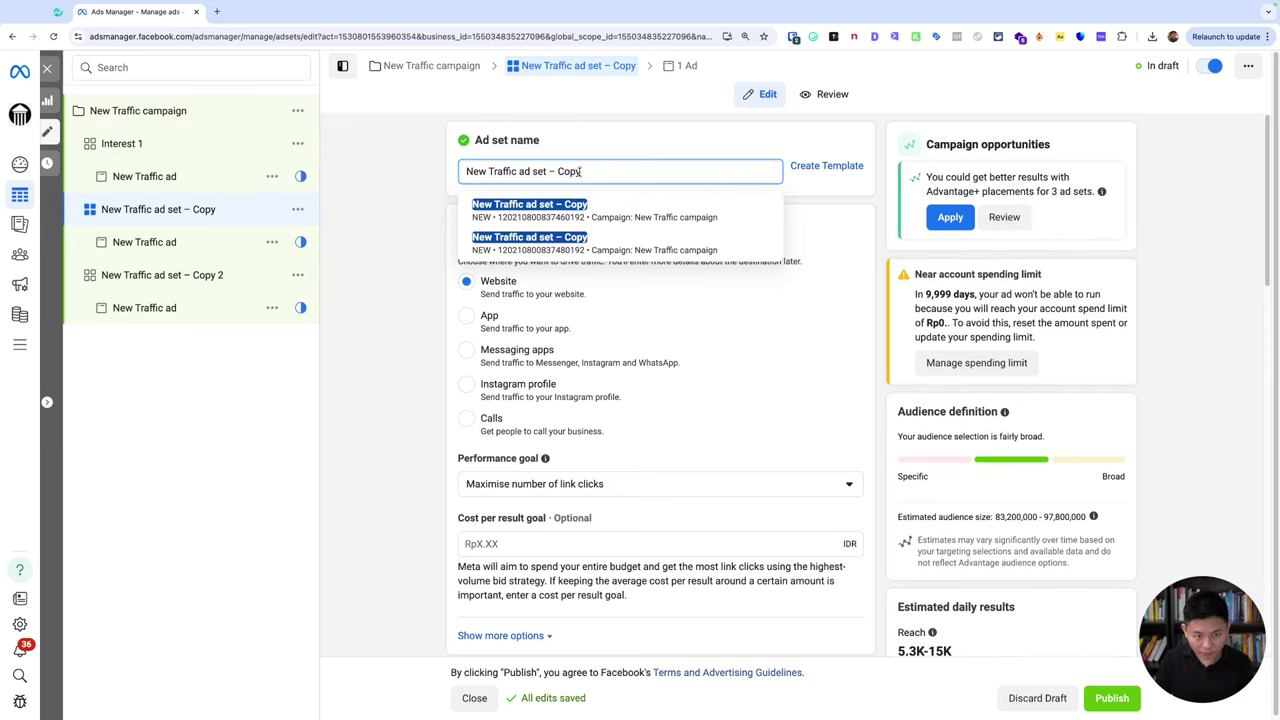
{"action": "key", "text": "super+a"}
{"action": "key", "text": "super+v"}
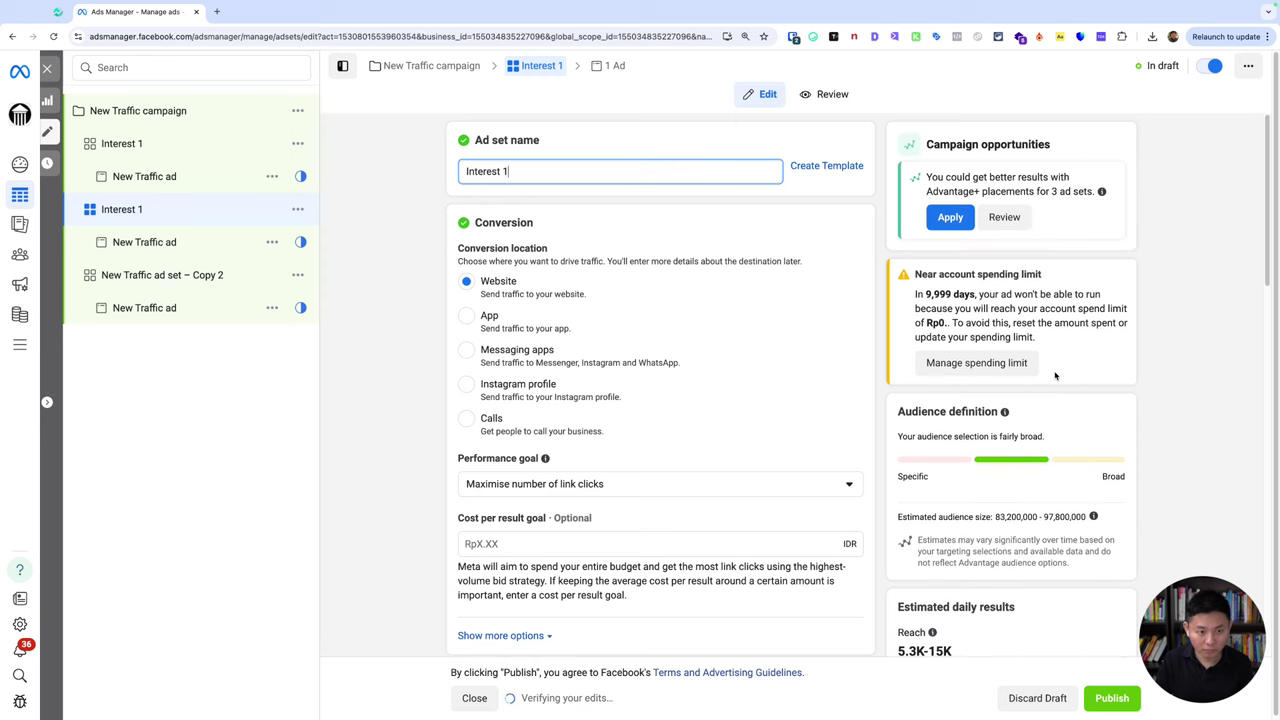
{"action": "key", "text": "BackSpace"}
{"action": "type", "text": "2"}
{"action": "left_click", "coordinate": [425, 222]}
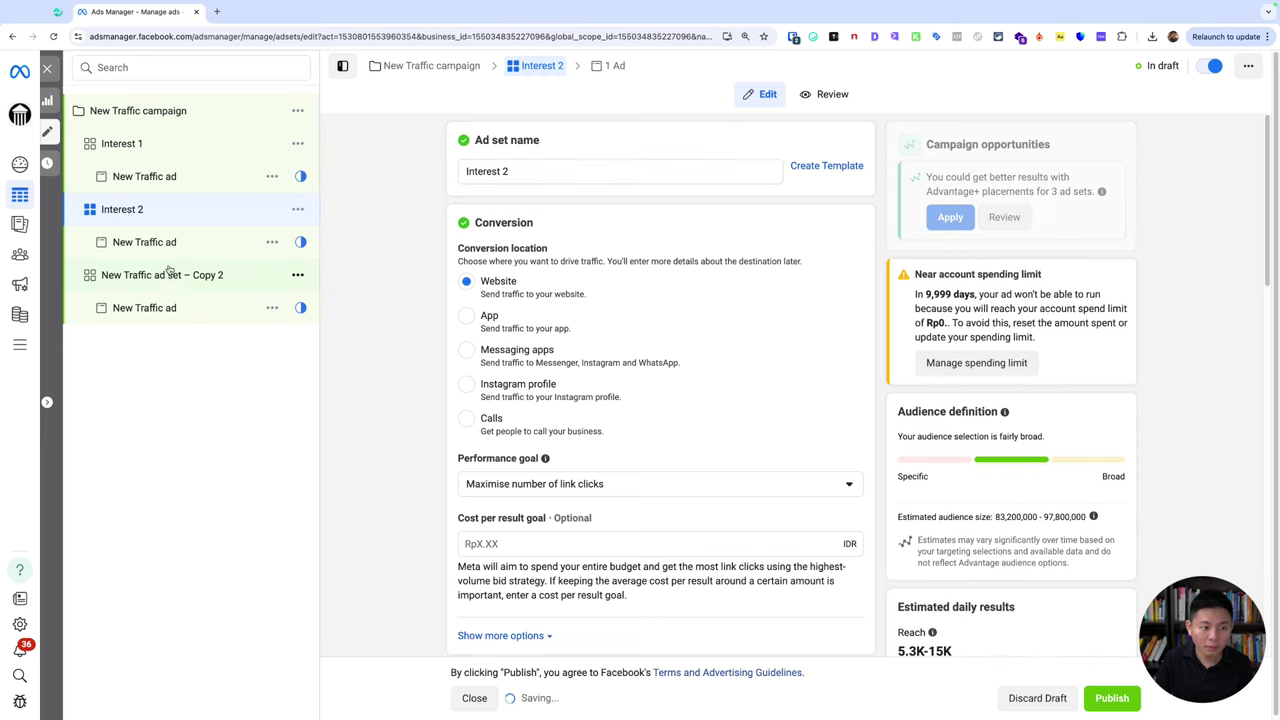
Rename the third ad set, New Traffic ad set – Copy 2, as Interest 3, reusing the copied name.
{"action": "left_click", "coordinate": [193, 268]}
{"action": "triple_click", "coordinate": [580, 171]}
{"action": "key", "text": "super+v"}
{"action": "type", "text": "3"}
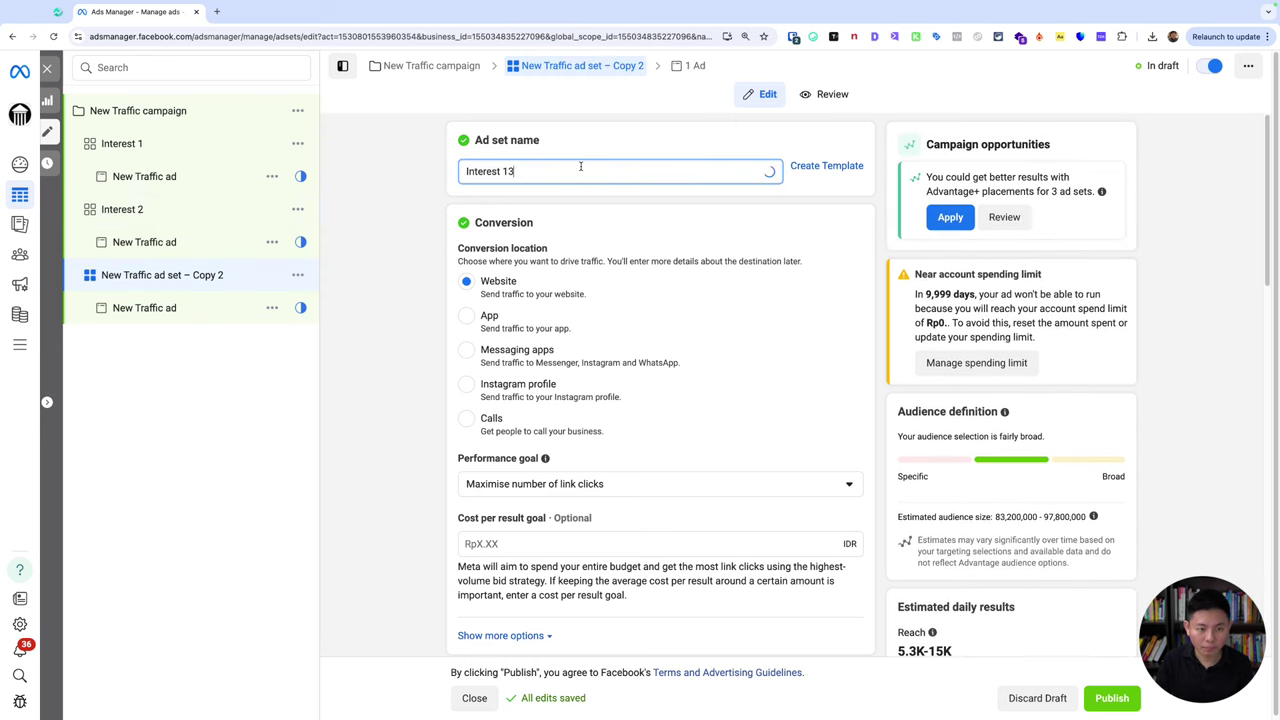
{"action": "key", "text": "Left"}
{"action": "key", "text": "BackSpace"}
{"action": "left_click", "coordinate": [620, 140]}
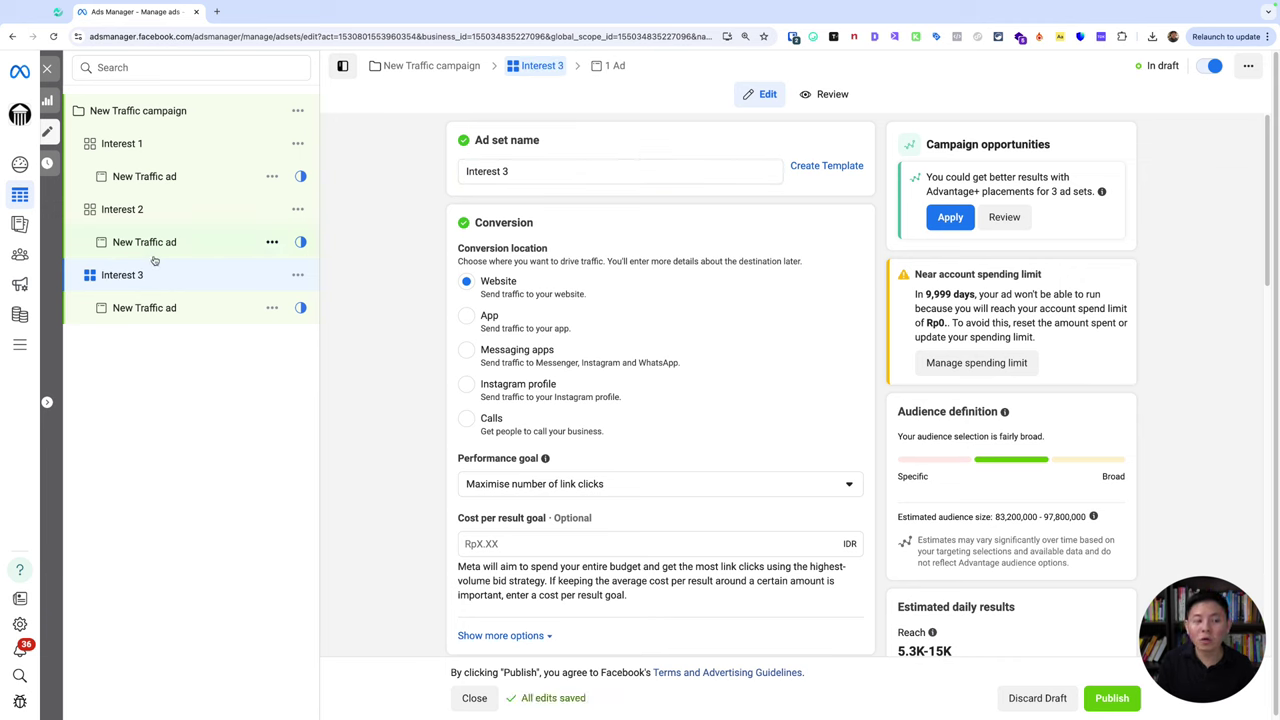
Circle the Interest 3 ad set in red with the screen annotation tool and clear the drawing.
{"action": "key", "text": "alt+shift+a"}
{"action": "mouse_move", "coordinate": [162, 256]}
{"action": "left_mouse_down"}
{"action": "mouse_move", "coordinate": [93, 264]}
{"action": "mouse_move", "coordinate": [104, 298]}
{"action": "mouse_move", "coordinate": [158, 299]}
{"action": "mouse_move", "coordinate": [166, 255]}
{"action": "left_mouse_up"}
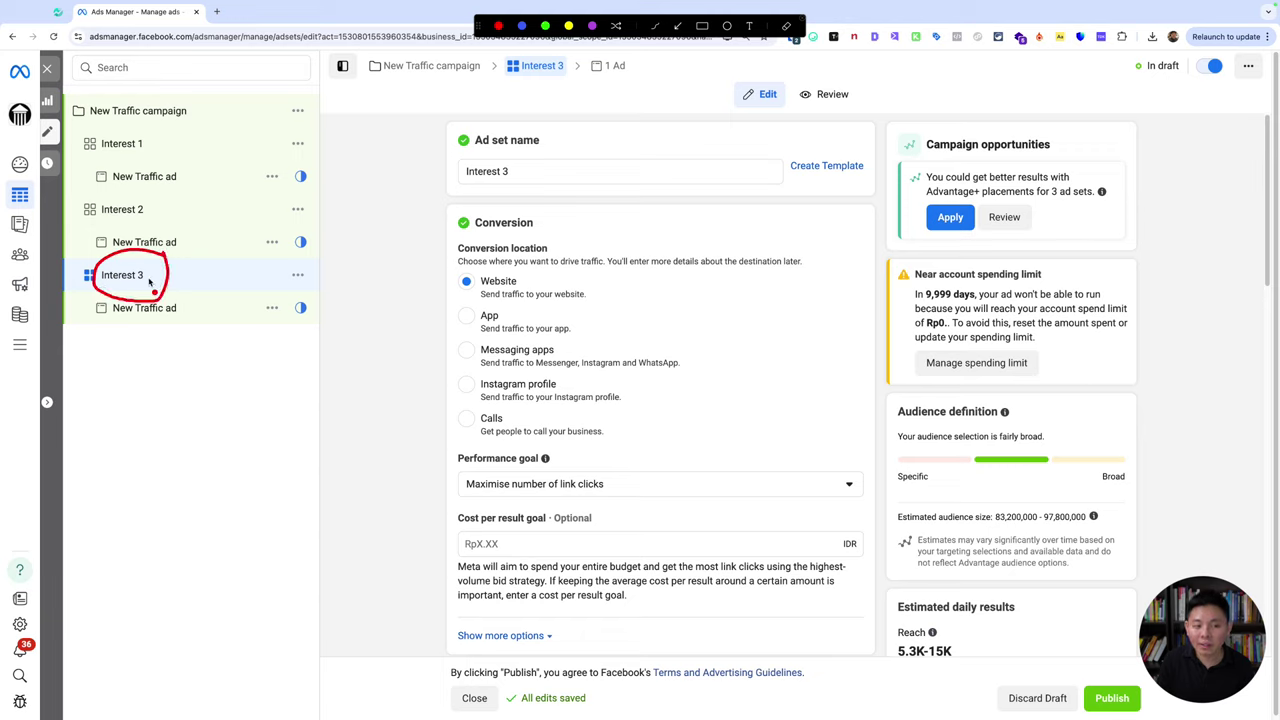
{"action": "key", "text": "alt+shift+a"}
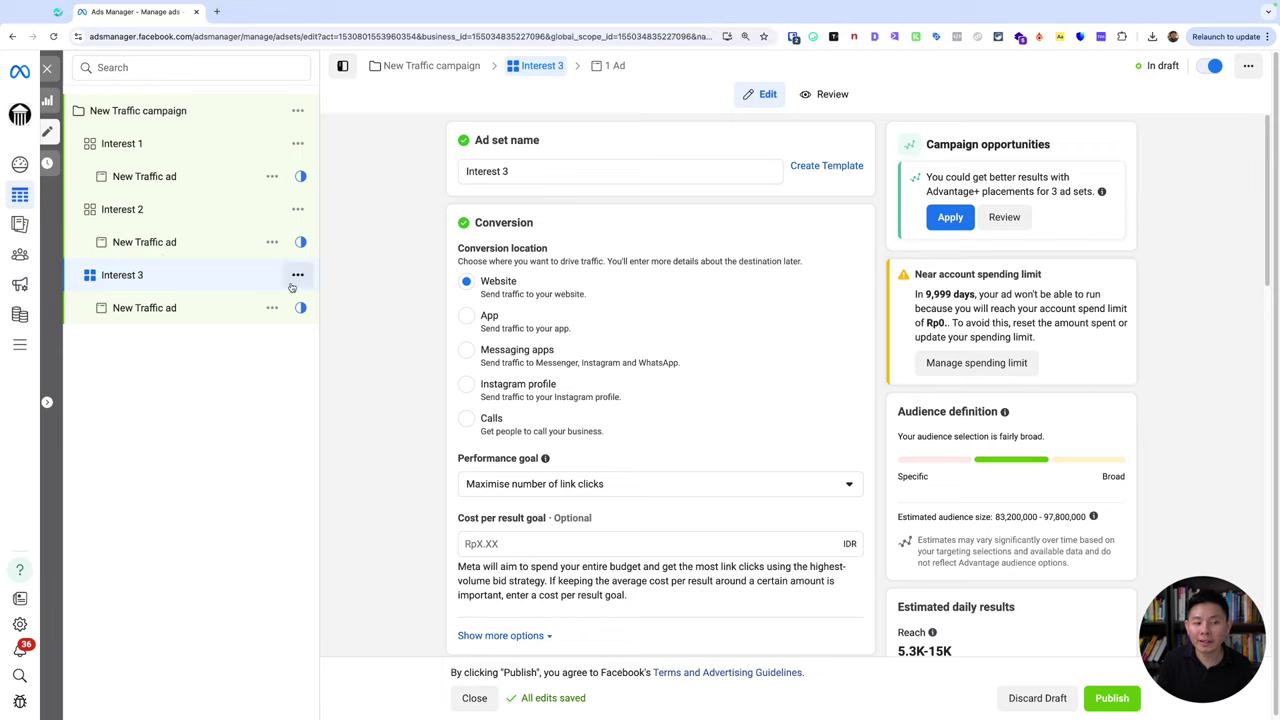
Duplicate the Interest 3 ad set once into a new campaign named ABO 100k.
{"action": "left_click", "coordinate": [297, 276]}
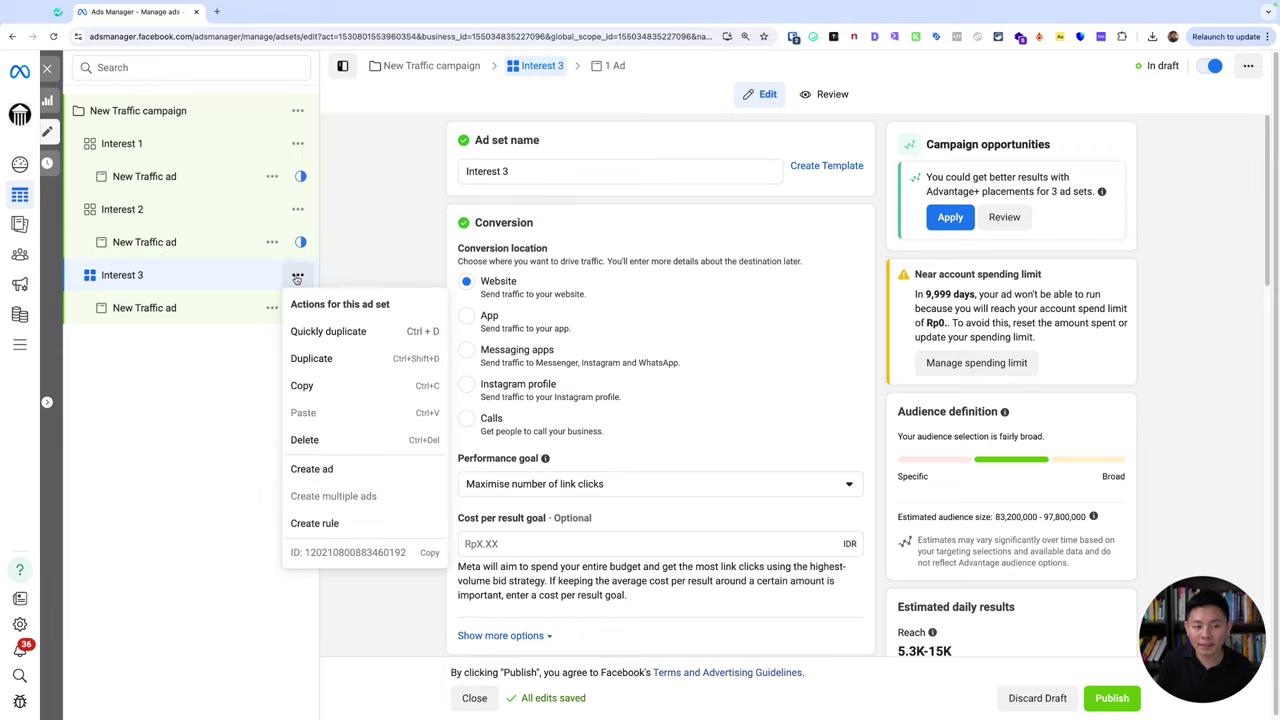
{"action": "left_click", "coordinate": [325, 358]}
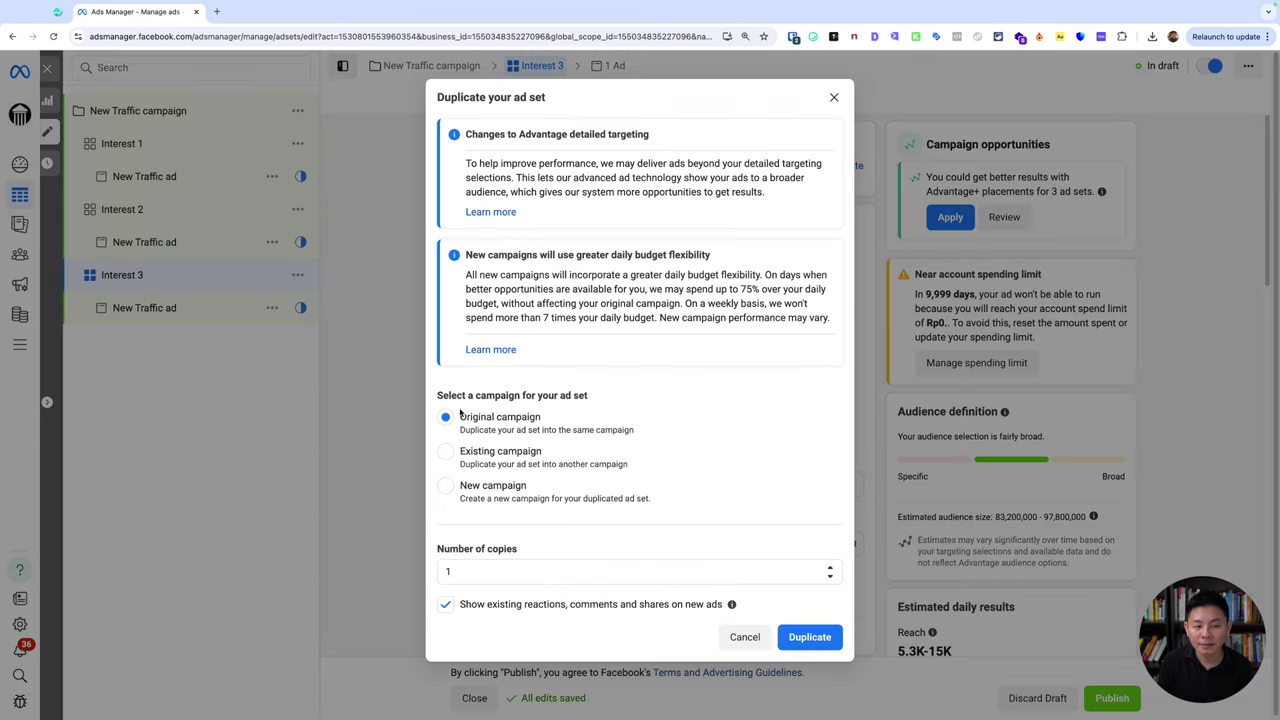
{"action": "left_click", "coordinate": [489, 488]}
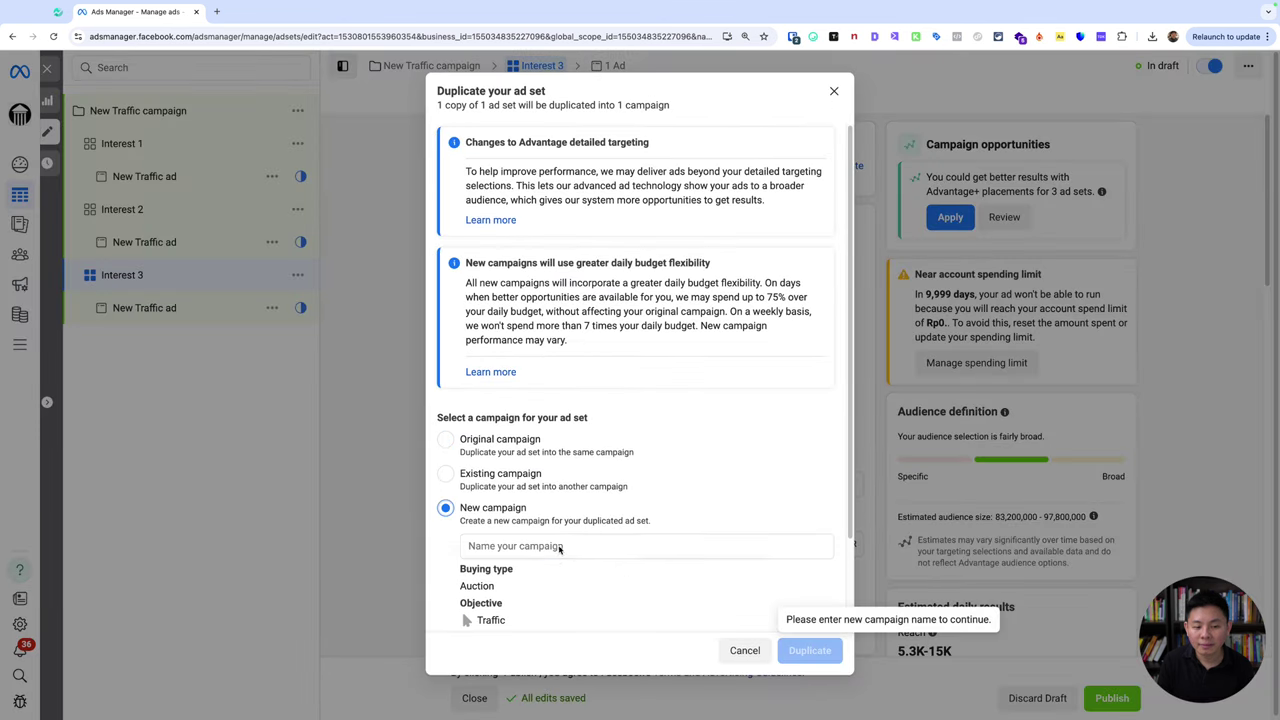
{"action": "left_click", "coordinate": [560, 545]}
{"action": "type", "text": "AB"}
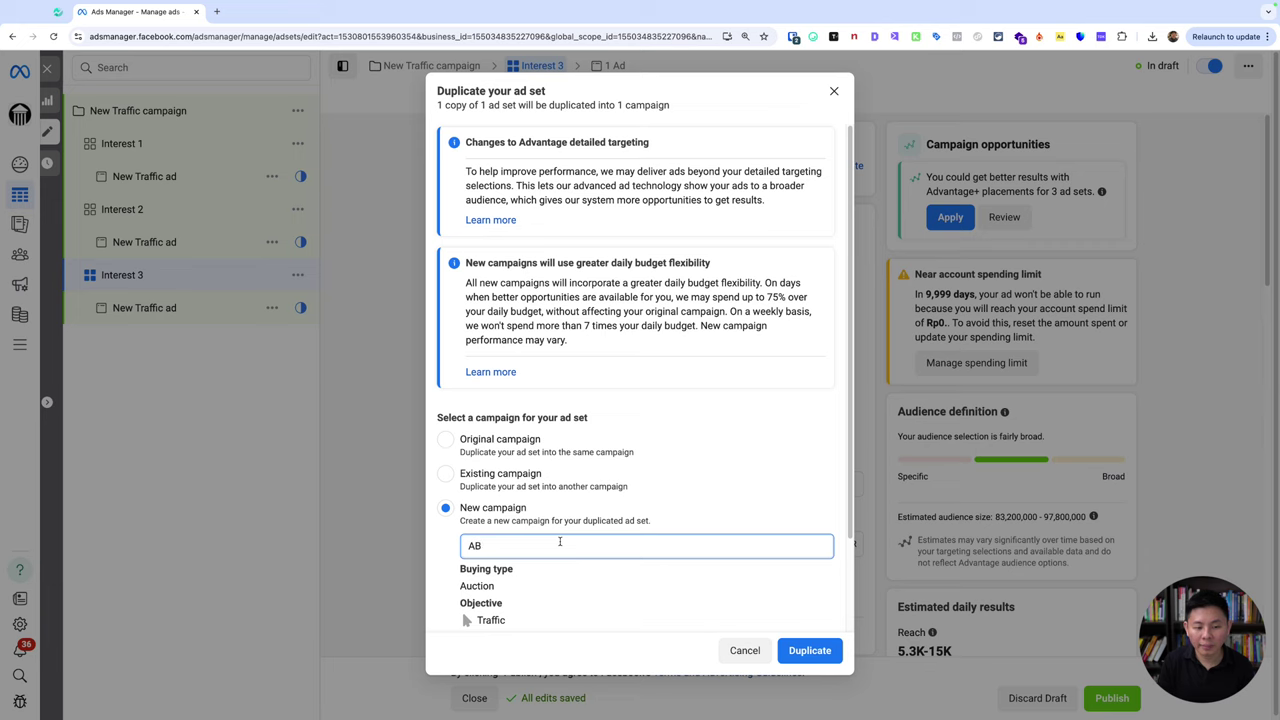
{"action": "type", "text": "O 100k"}
{"action": "left_click", "coordinate": [834, 650]}
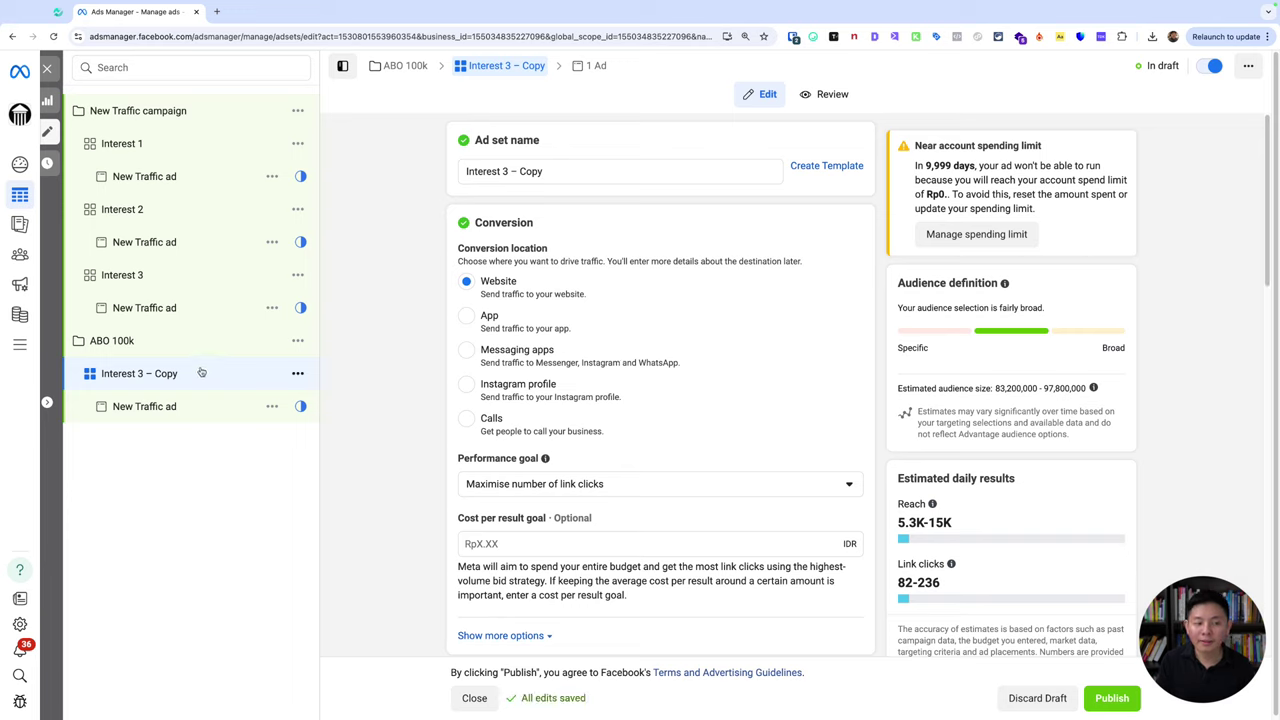
Circle the Interest 3 – Copy ad set under ABO 100k in red with the screen annotation tool.
{"action": "key", "text": "alt+super+a"}
{"action": "mouse_move", "coordinate": [158, 363]}
{"action": "left_mouse_down"}
{"action": "mouse_move", "coordinate": [45, 385]}
{"action": "mouse_move", "coordinate": [195, 368]}
{"action": "mouse_move", "coordinate": [145, 355]}
{"action": "left_mouse_up"}
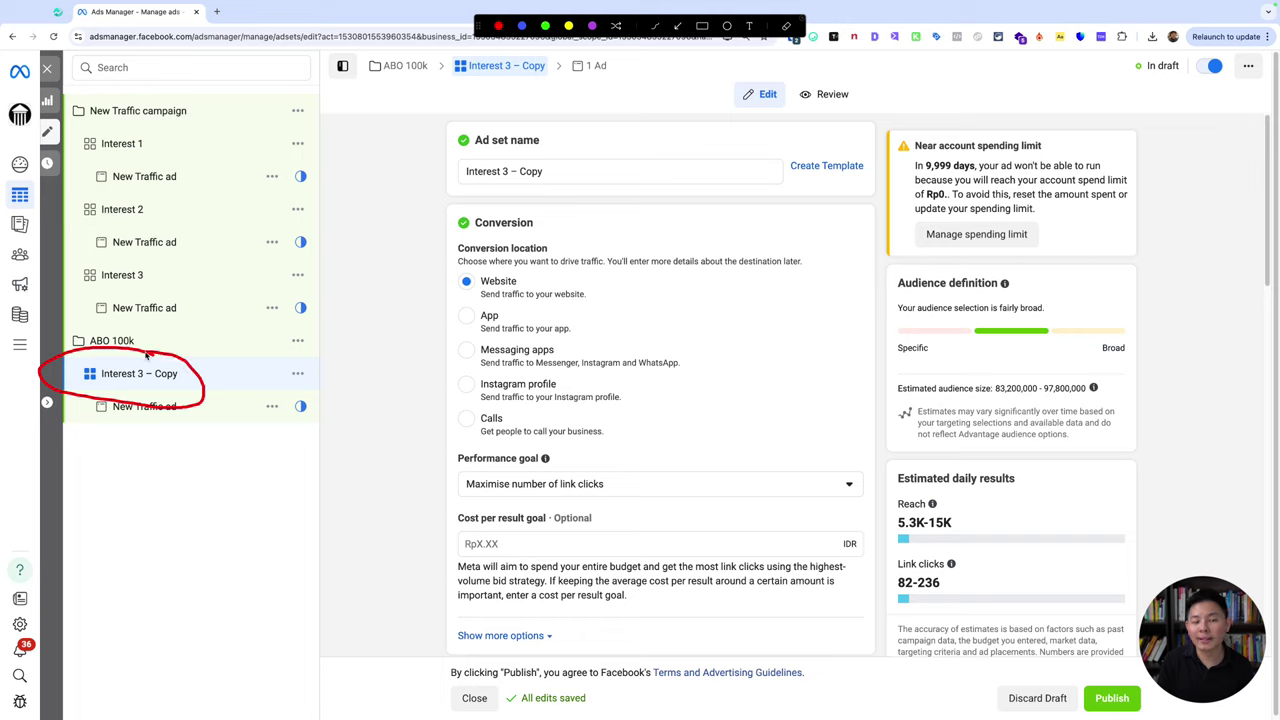